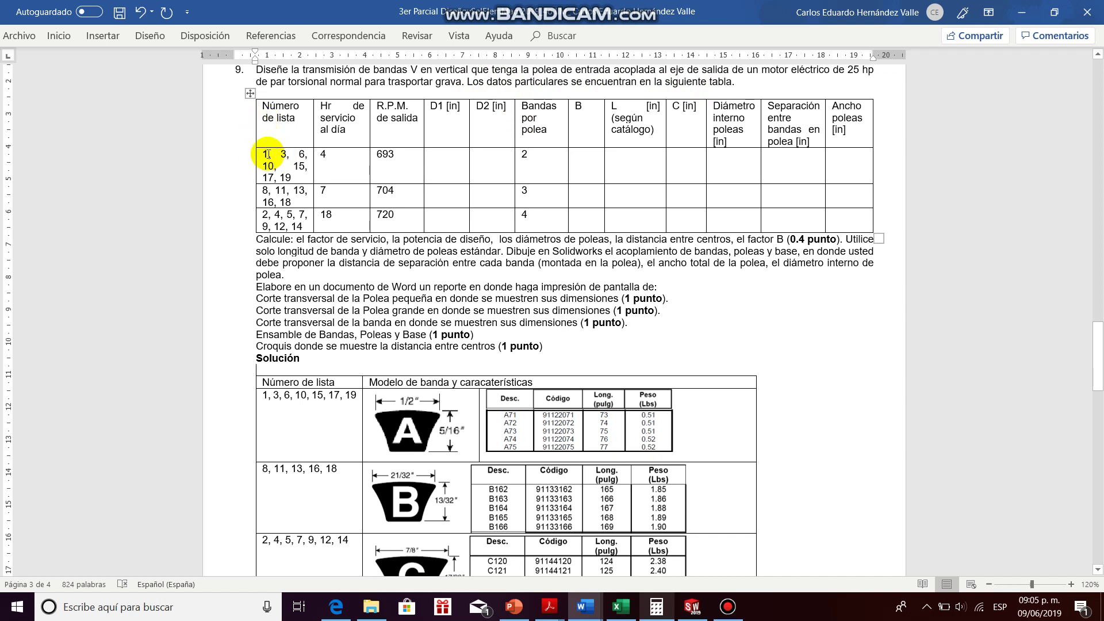
Review problem 9's list-number groups, its standard-size requirement and the table of V-belt models below the statement.
drag(266, 154, 281, 224)
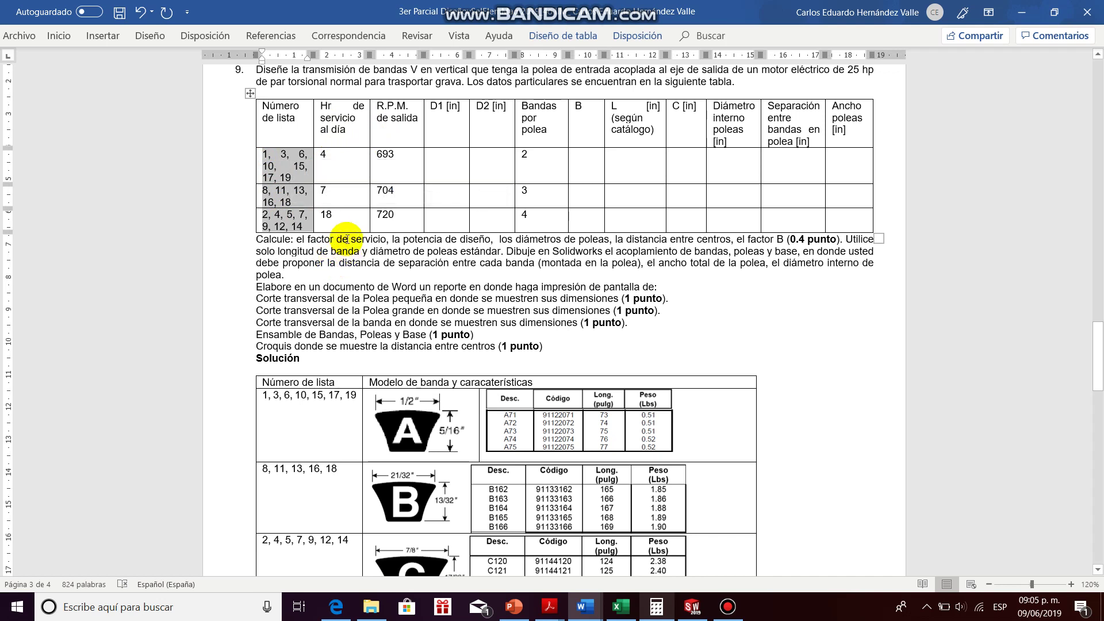
click(256, 246)
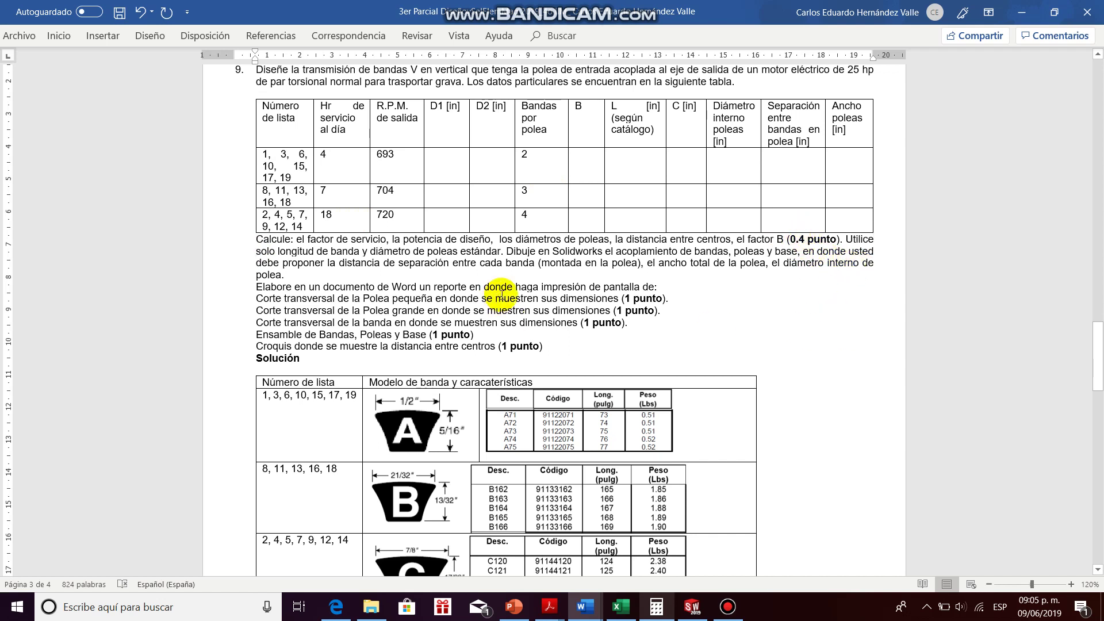
double_click(488, 252)
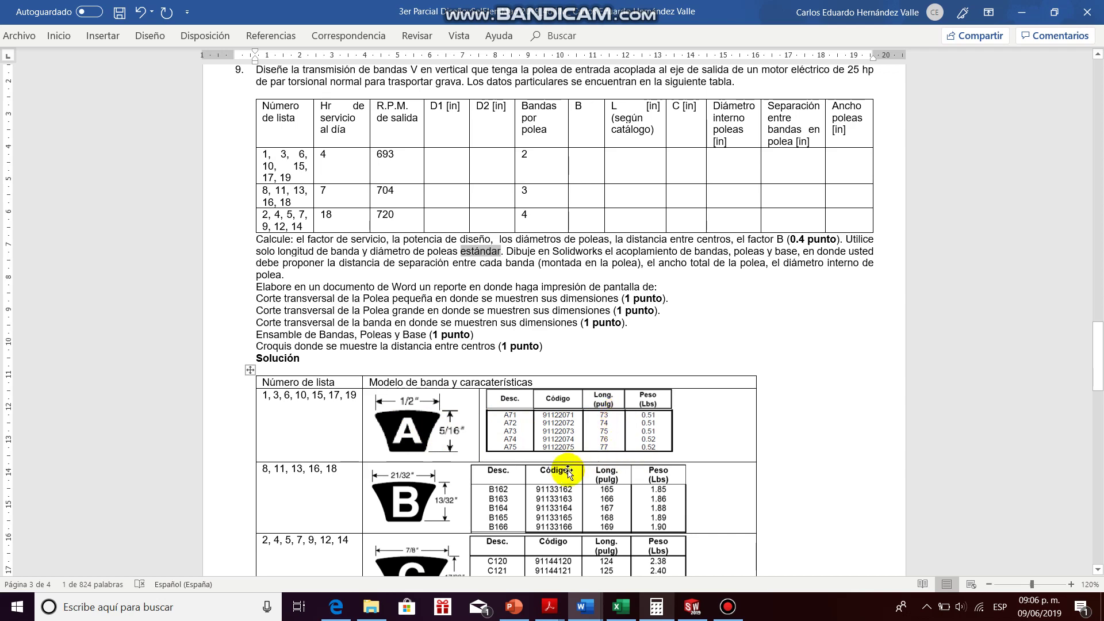
scroll(567, 471, down, 3)
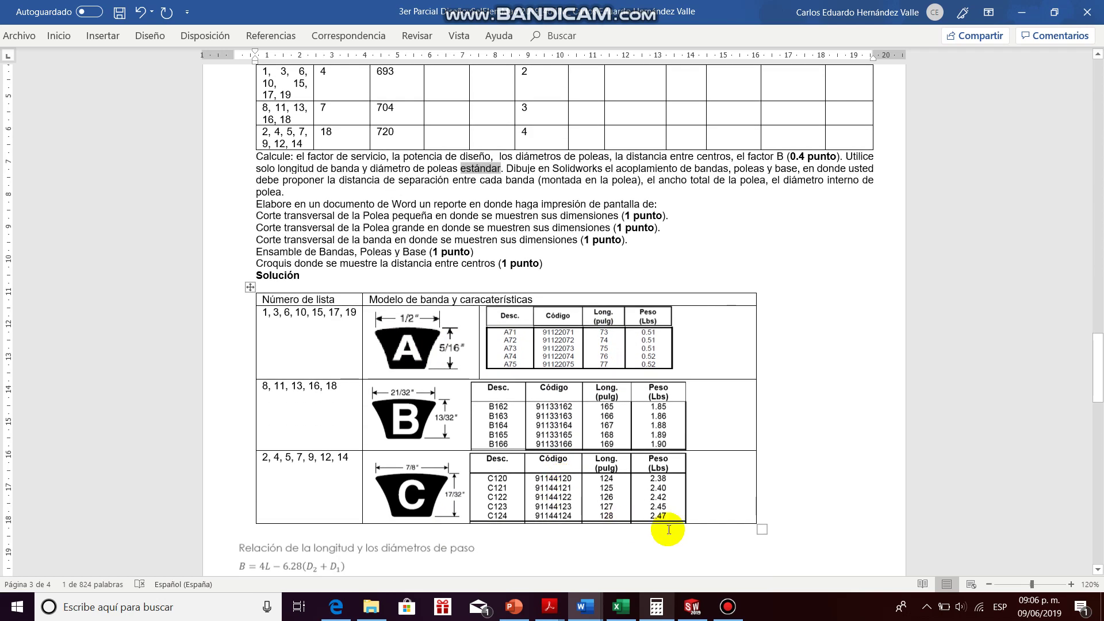
scroll(668, 529, up, 3)
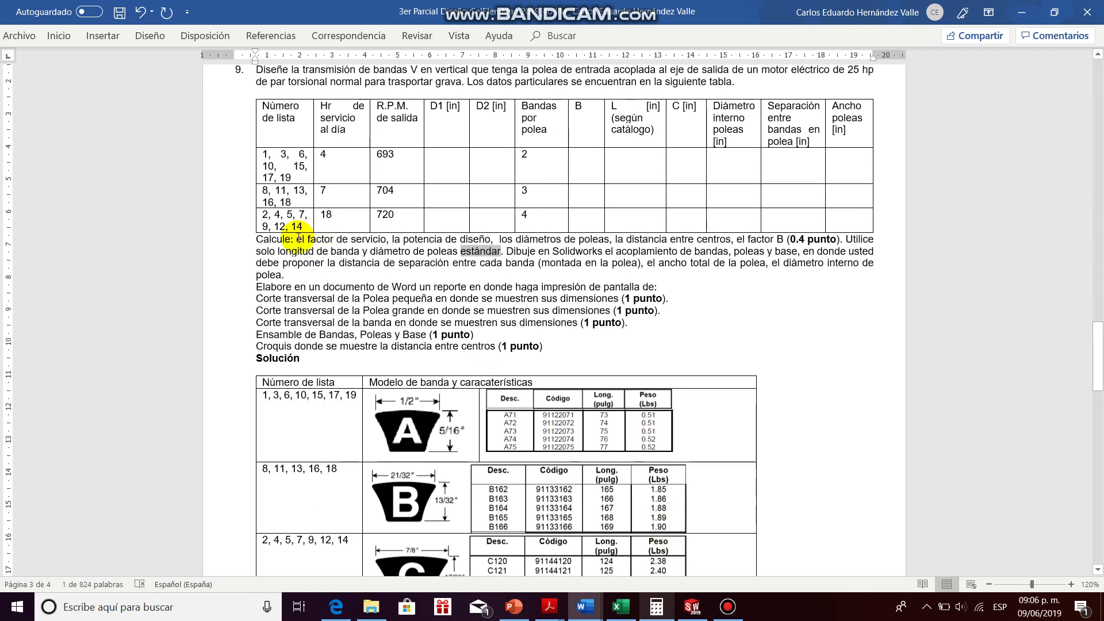
Look up the service factor for gravel conveyors in Tabla 7-1, starting from the problem's calculation requirements.
drag(299, 238, 385, 239)
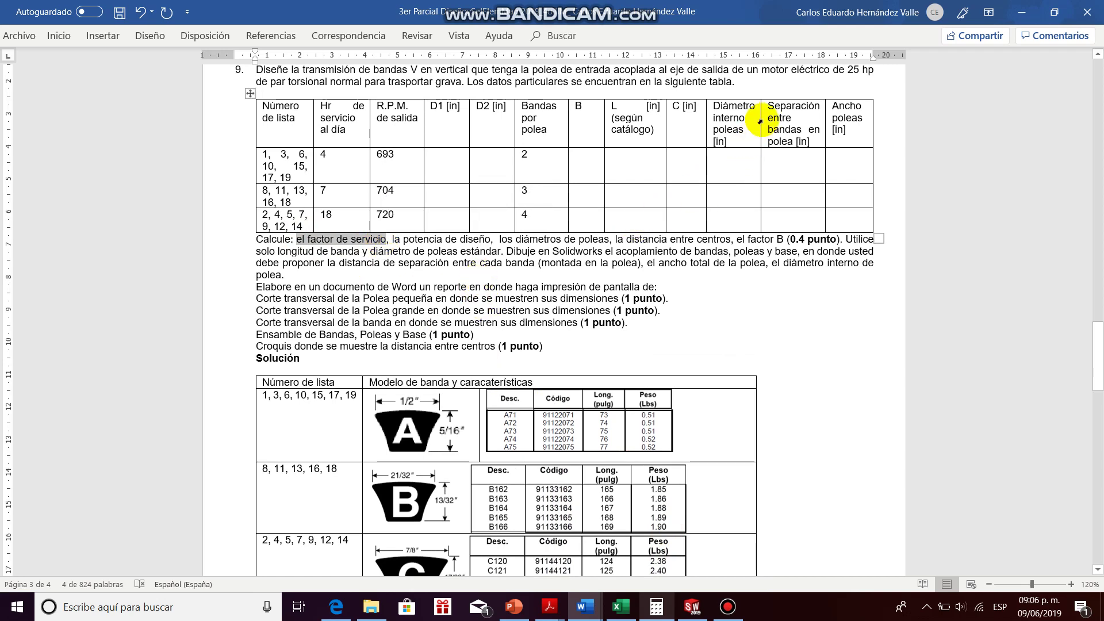
scroll(764, 120, up, 1)
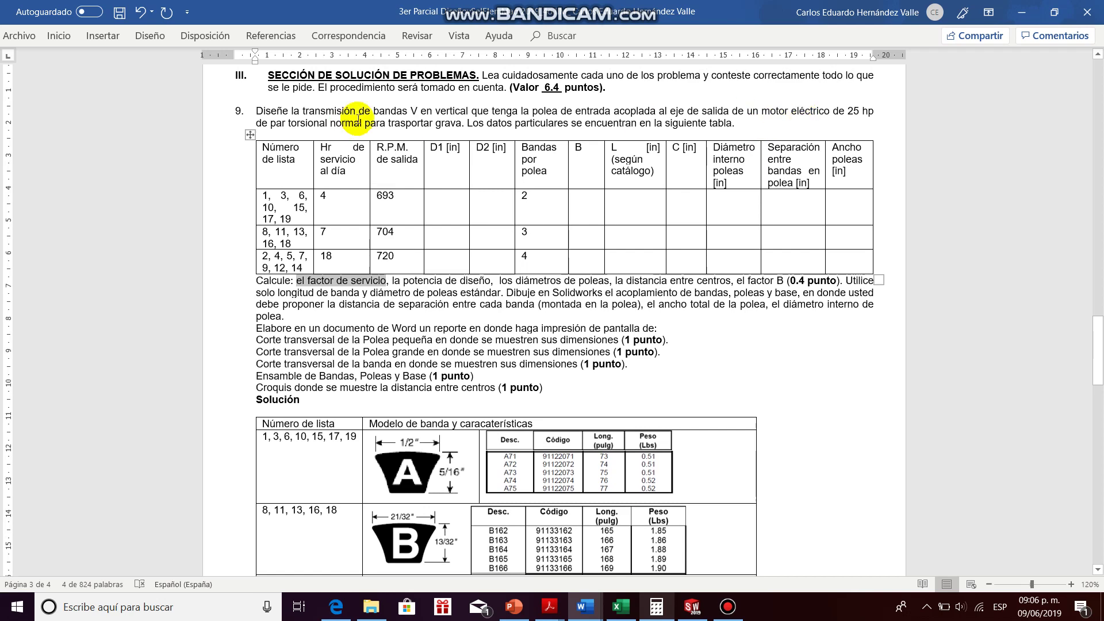
scroll(489, 149, down, 10)
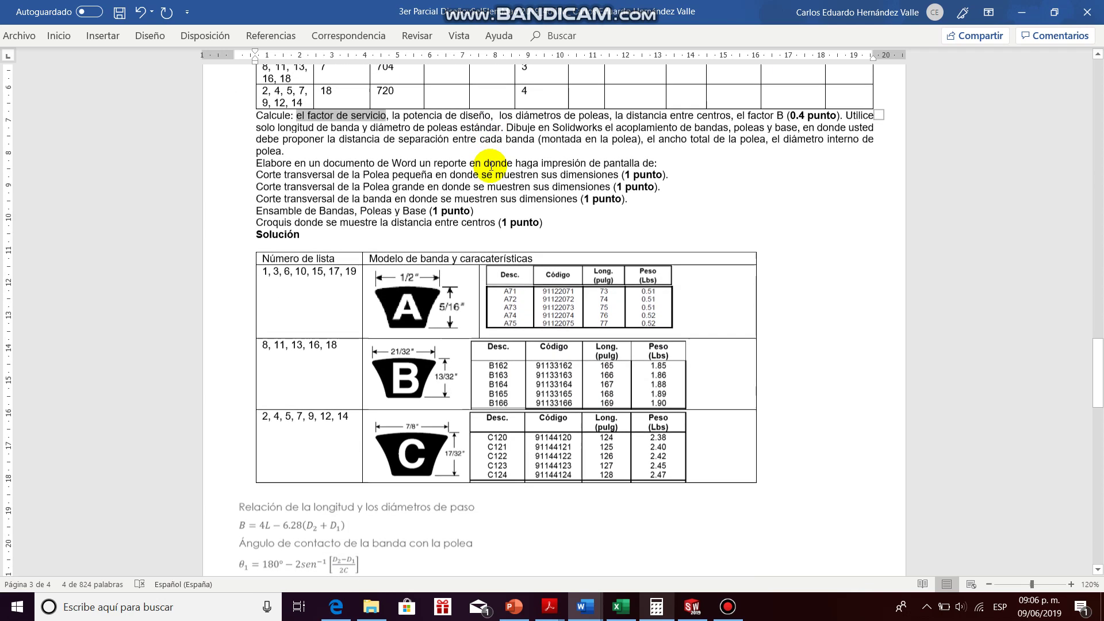
scroll(489, 168, down, 6)
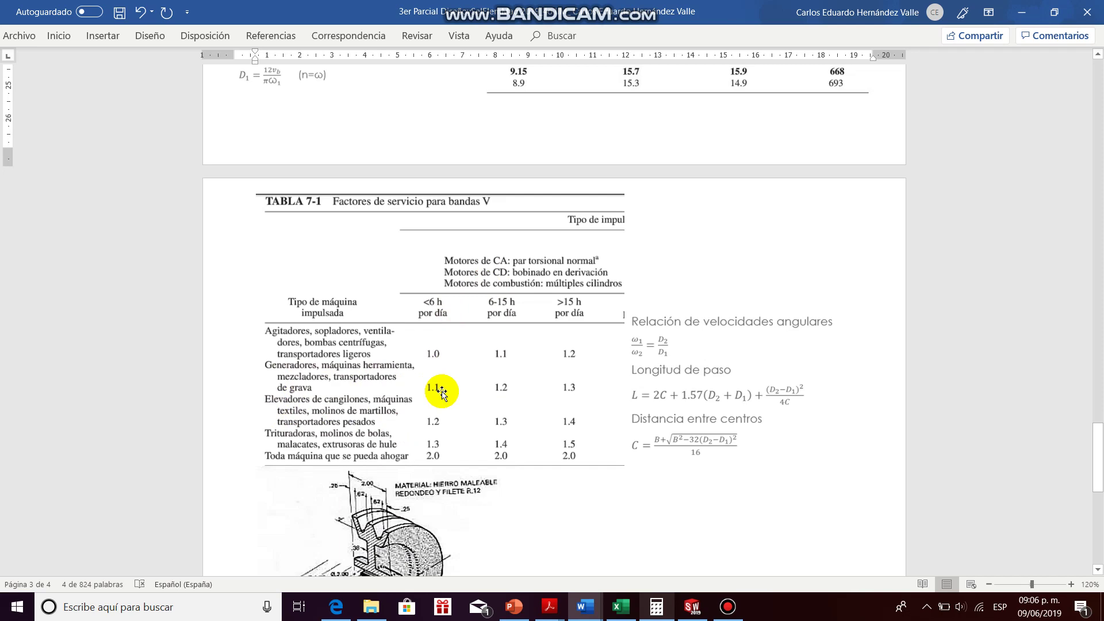
Switch to the solved exam document and examine the service factor and design power calculation under Solución.
key(alt+Tab)
key(alt+Tab)
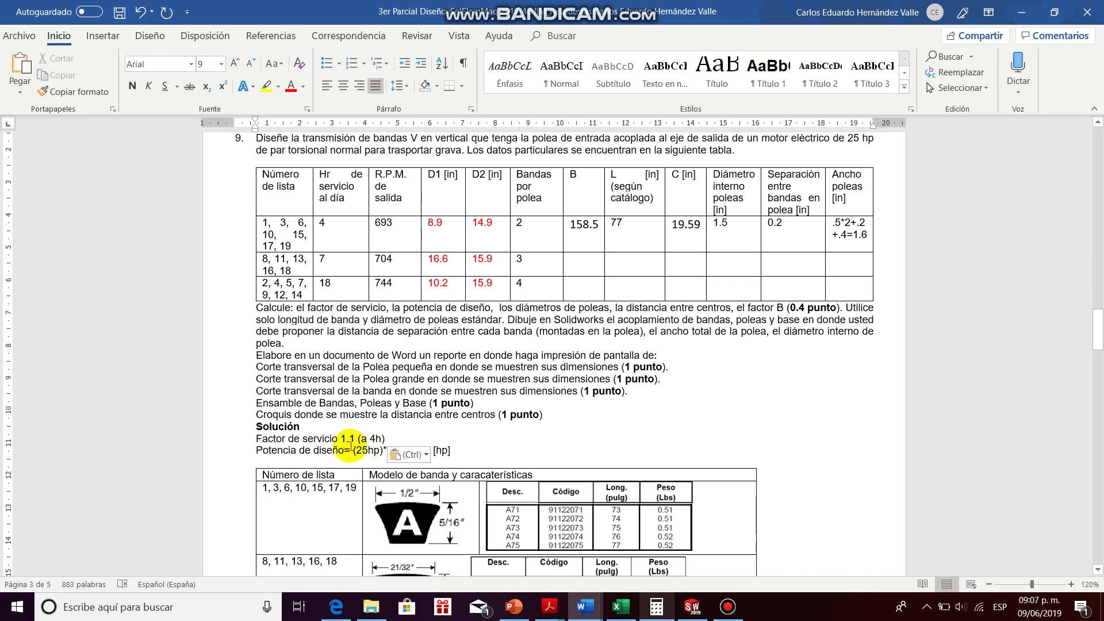
click(596, 444)
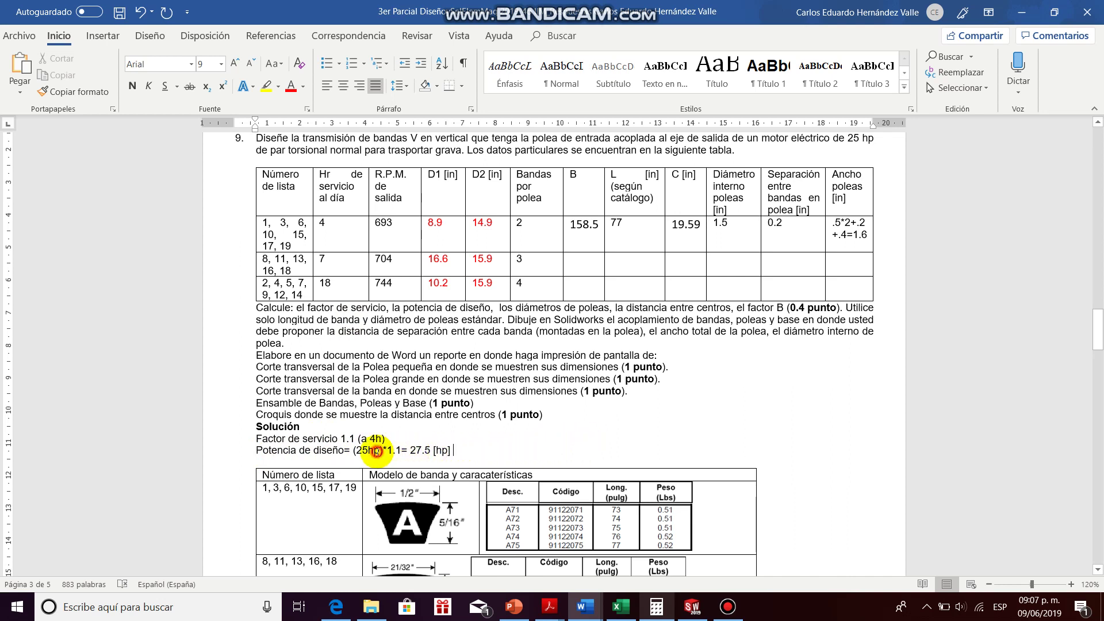
drag(379, 452, 354, 451)
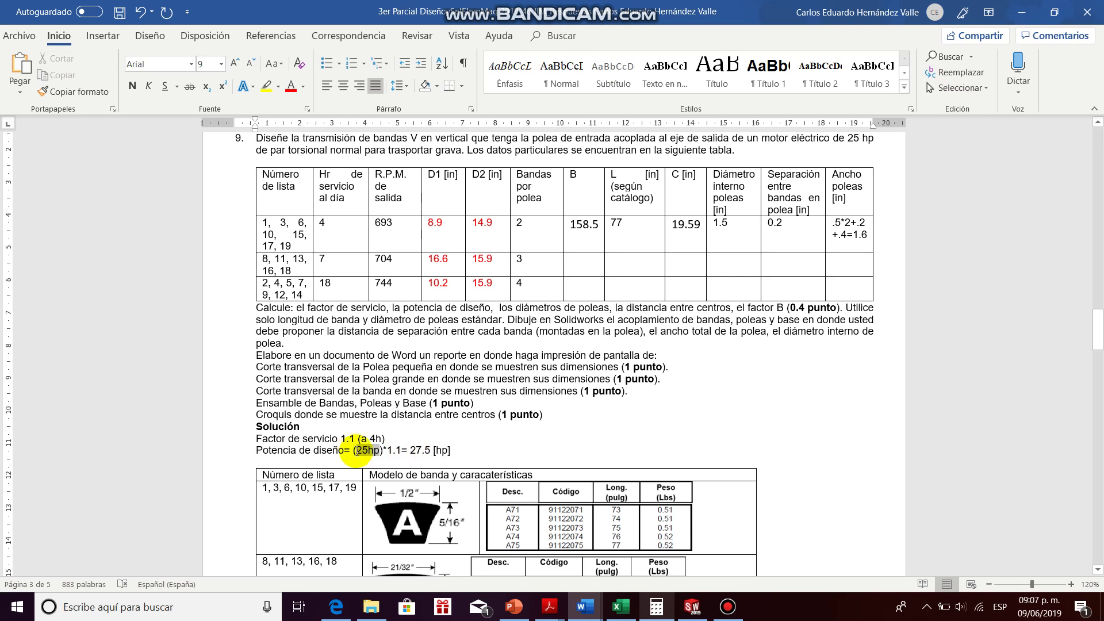
click(474, 454)
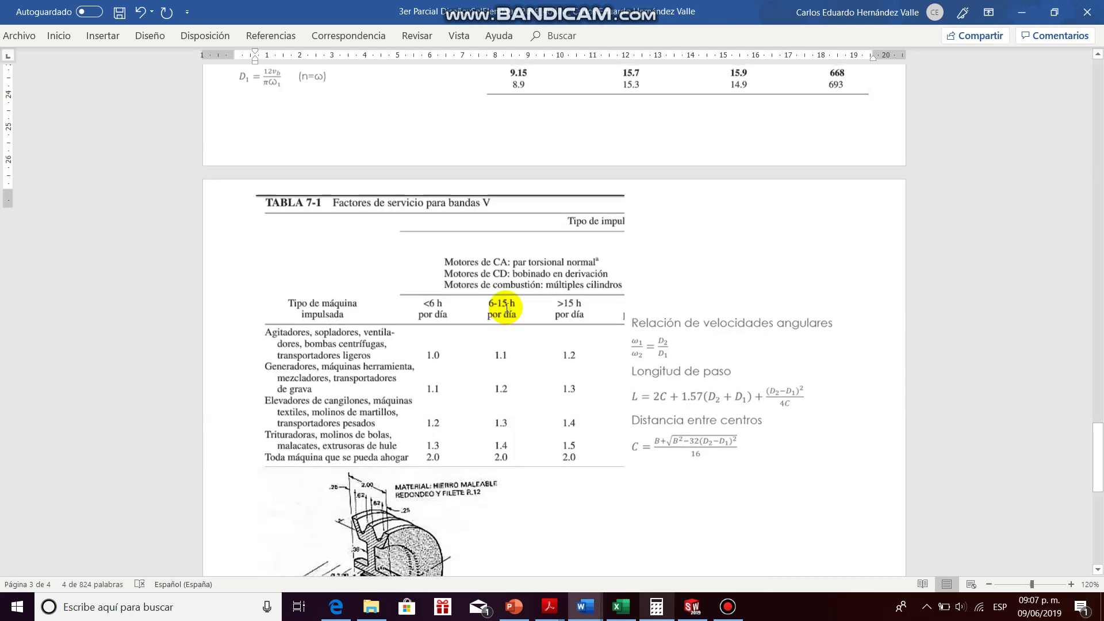
Consult the standard pulley table, and check the first group's output speed, pulley diameters and belts per pulley in the solved table.
scroll(506, 307, up, 4)
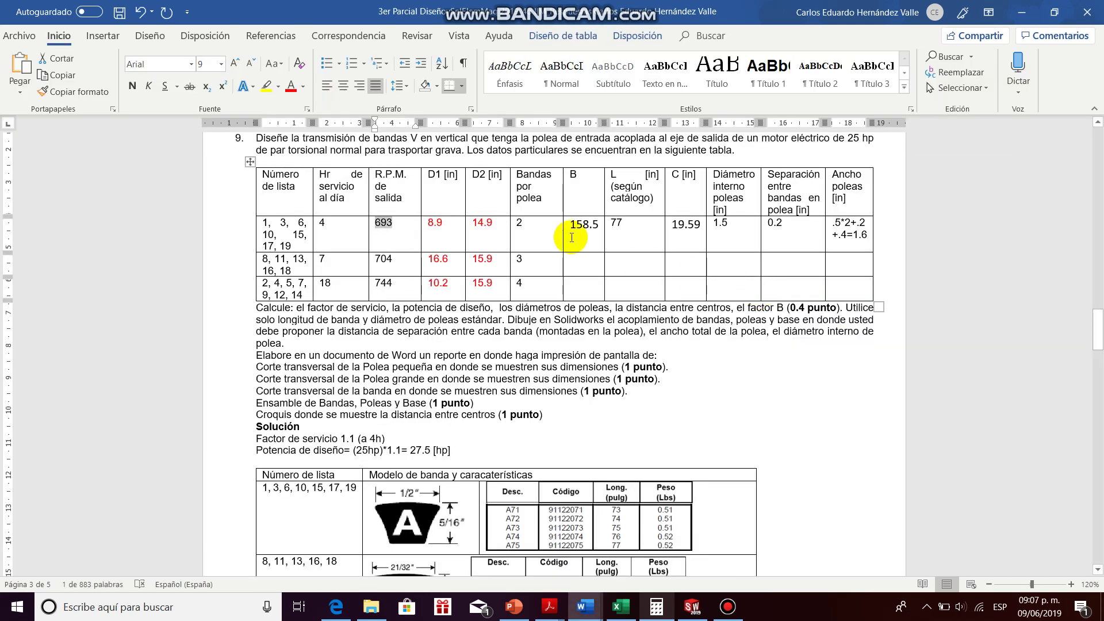
click(493, 224)
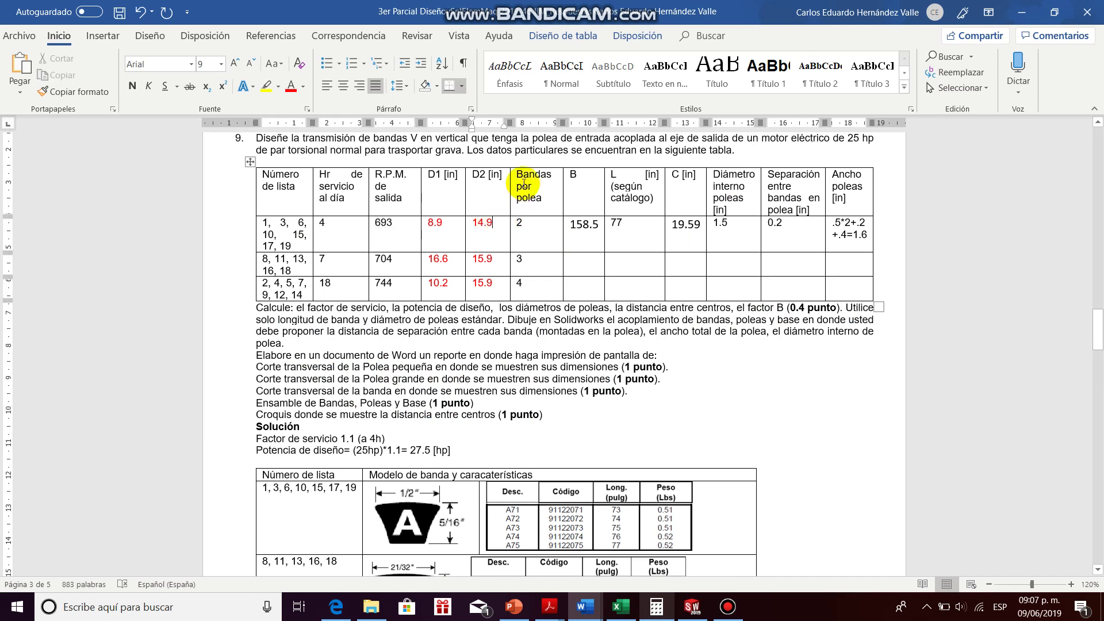
double_click(520, 223)
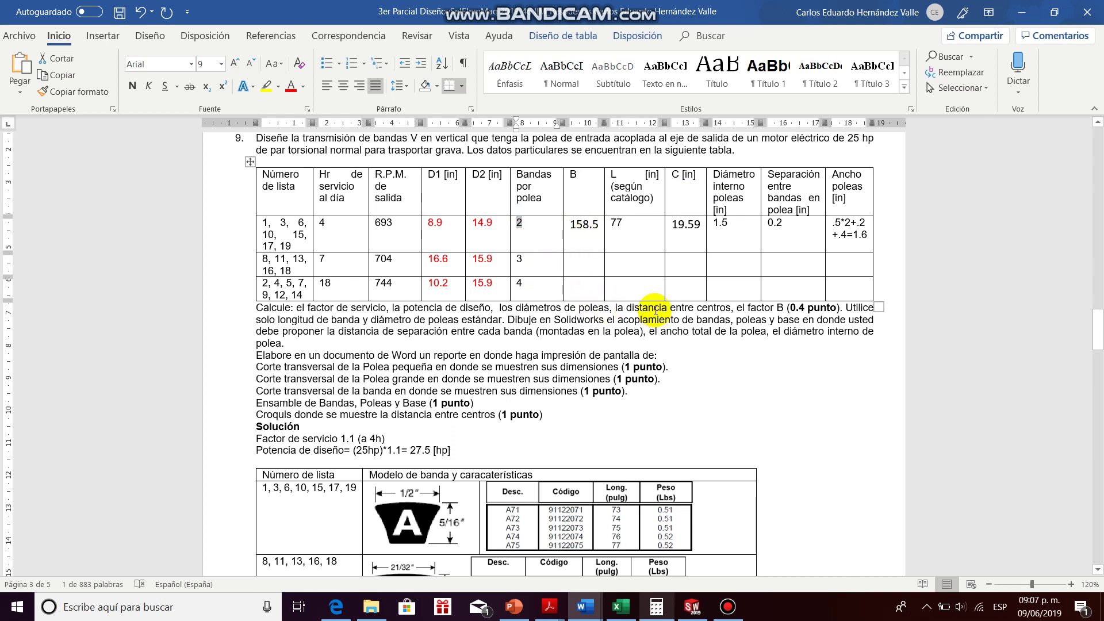
Find the factor B requirement in the solved document and consult its formula in the unsolved copy.
drag(787, 308, 738, 308)
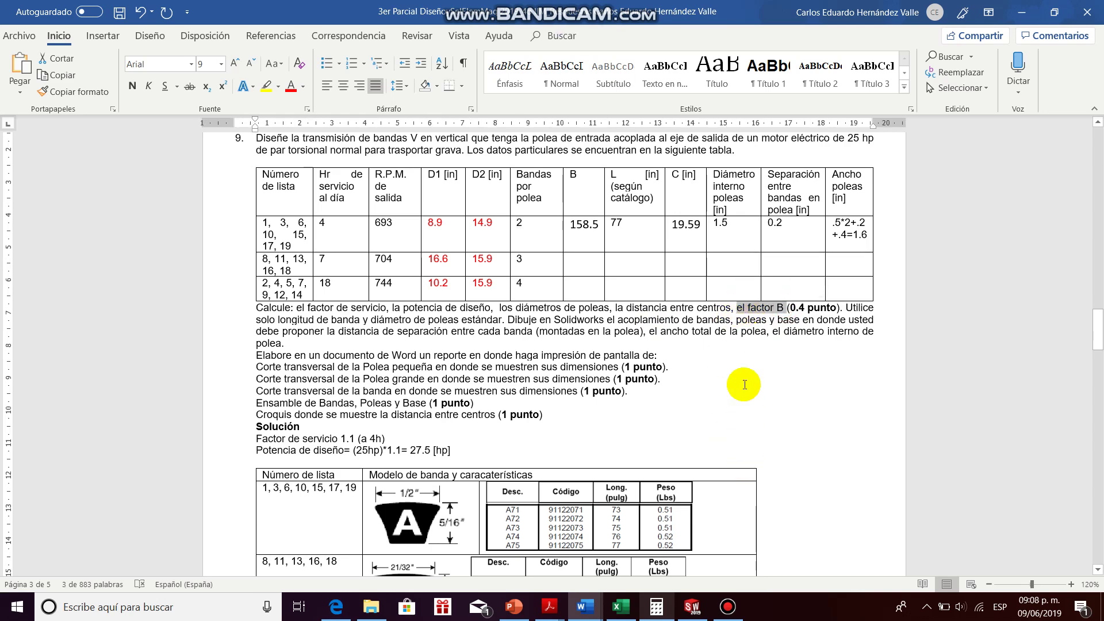
scroll(654, 400, down, 1)
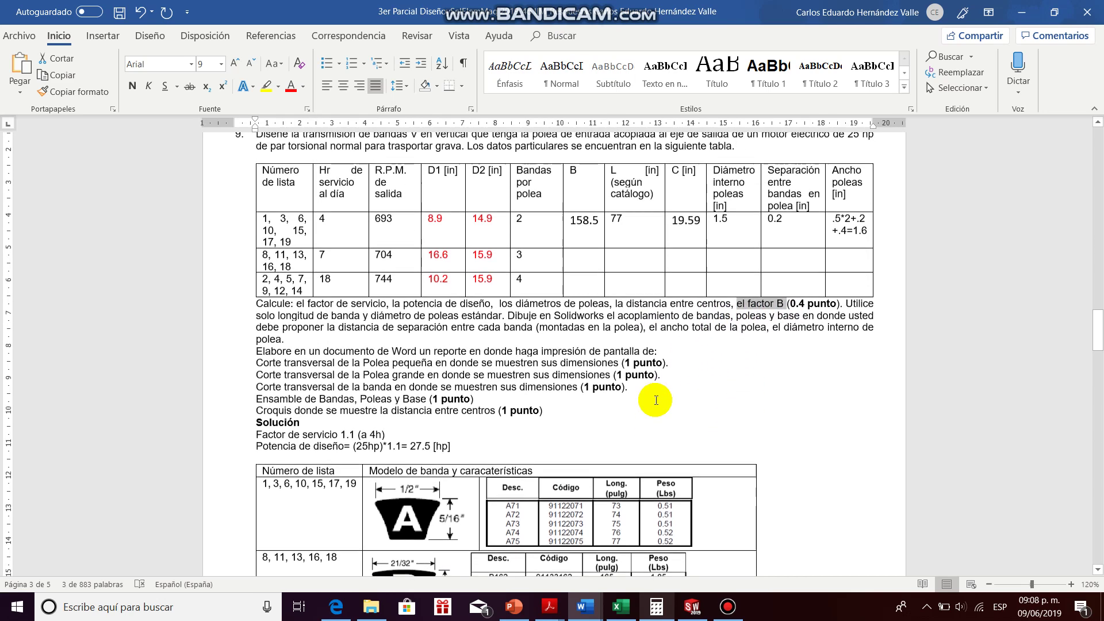
scroll(654, 400, up, 1)
key(alt+Tab)
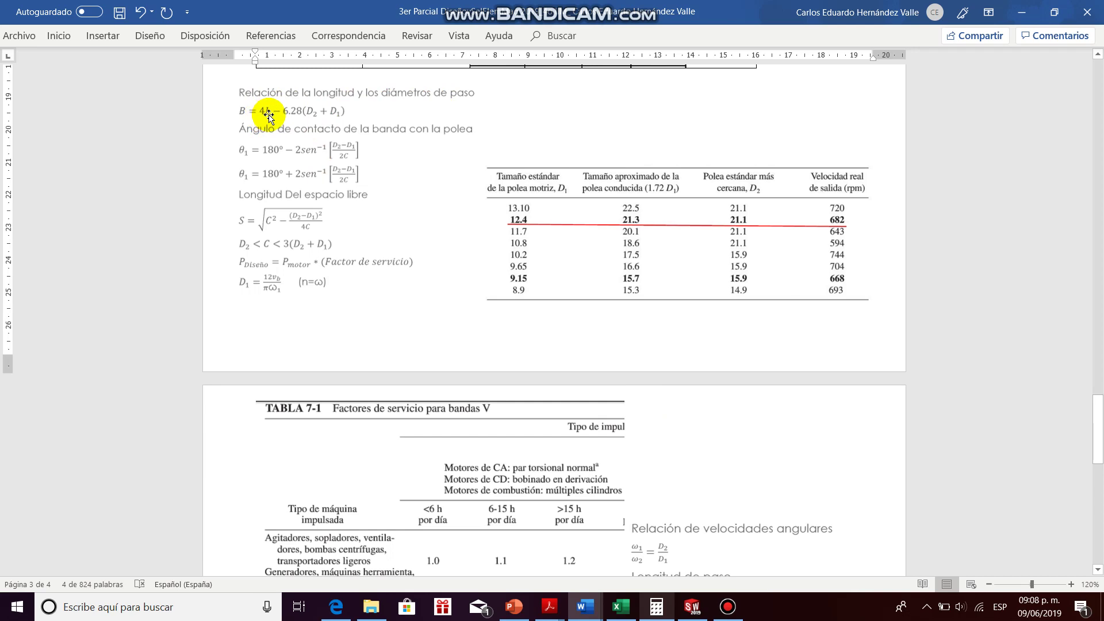
key(alt+Tab)
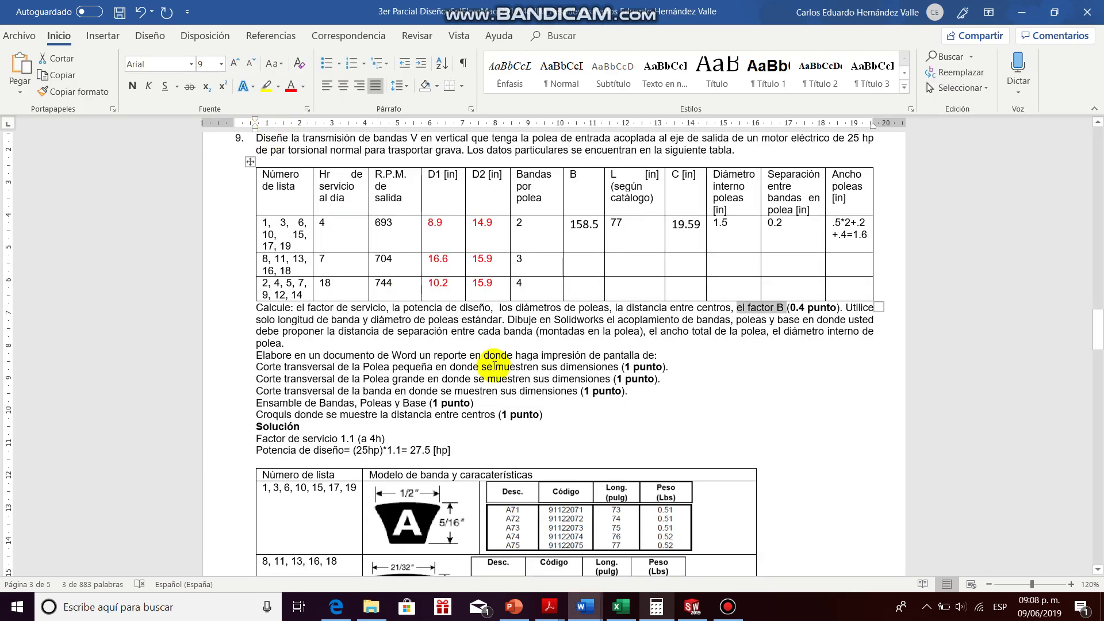
Compare the first group's catalogue length L with the lengths listed for type A belts.
scroll(579, 454, down, 3)
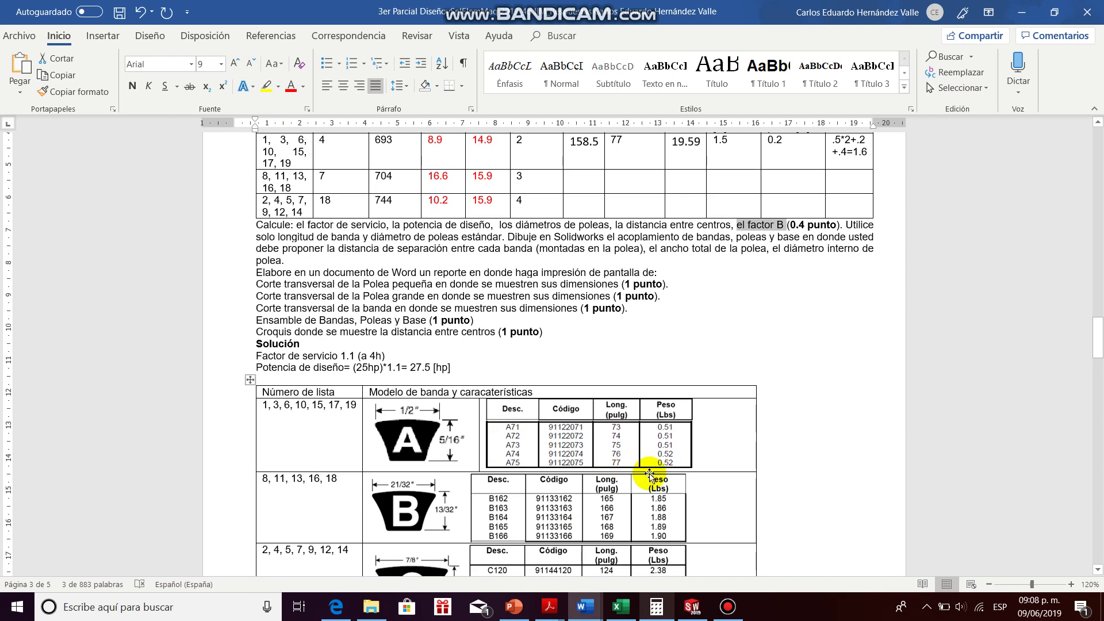
click(624, 464)
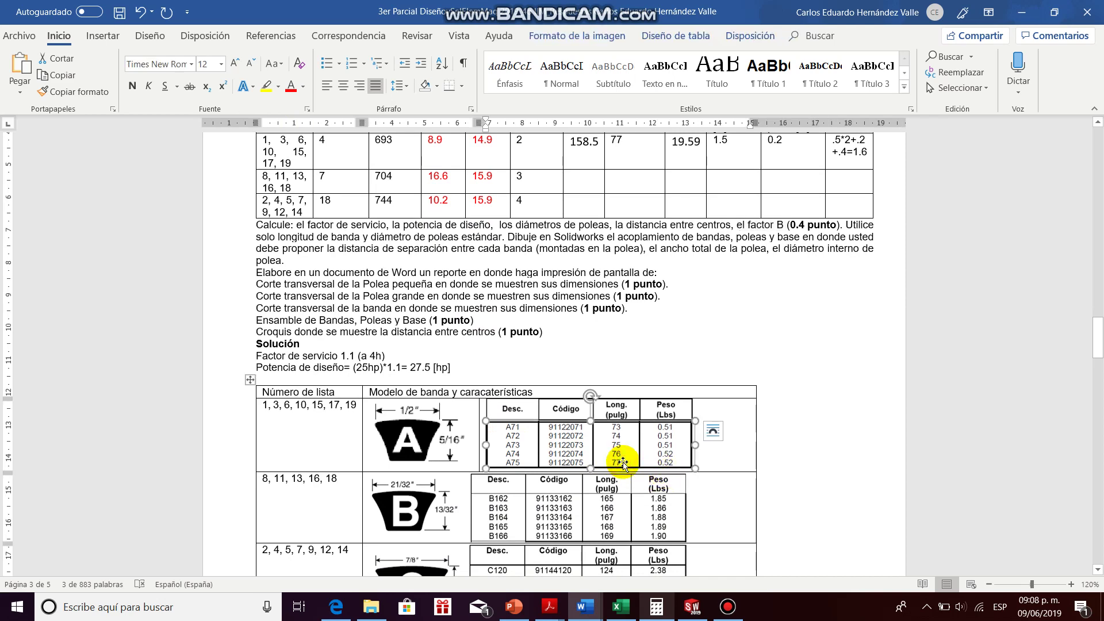
scroll(644, 201, up, 1)
scroll(645, 201, up, 1)
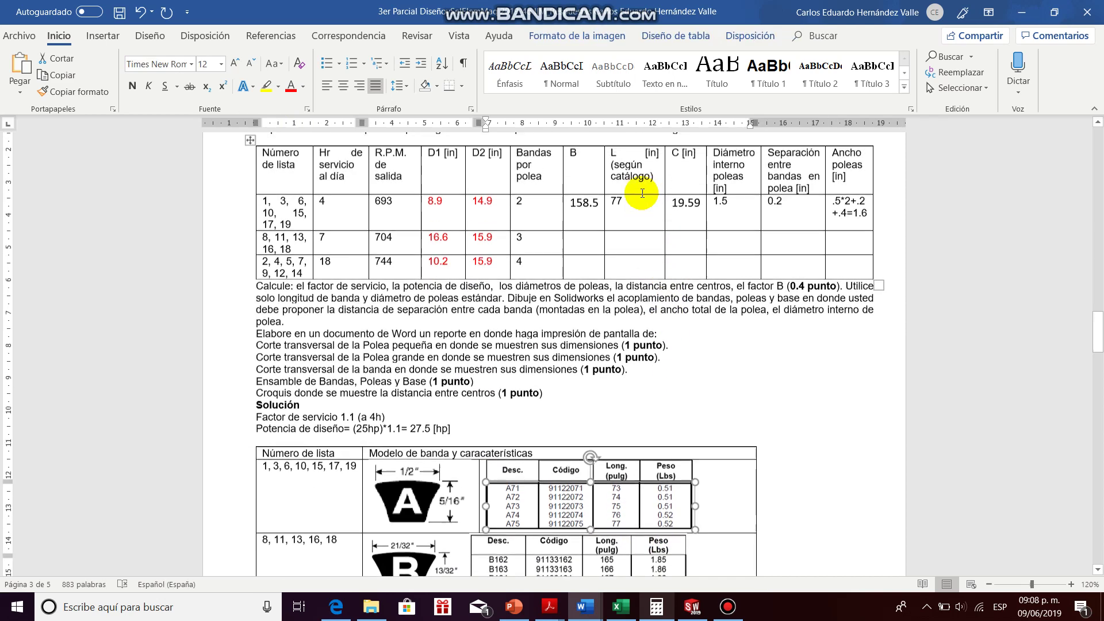
double_click(617, 222)
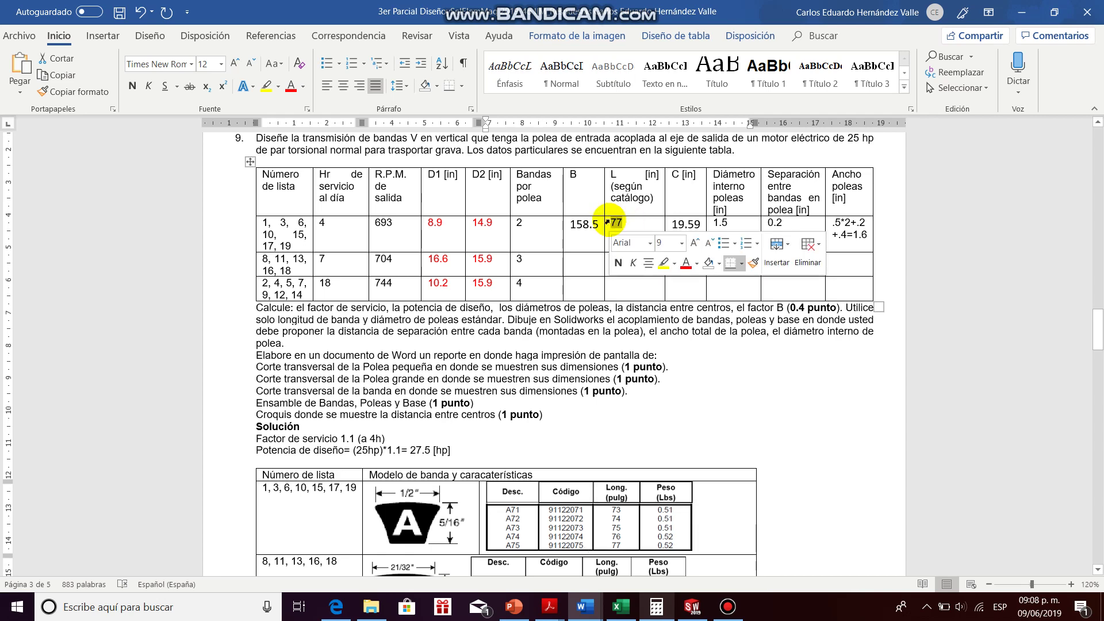
Consult the B formula and standard pulley diameters in the unsolved copy, and check the first group's B value.
key(alt+Tab)
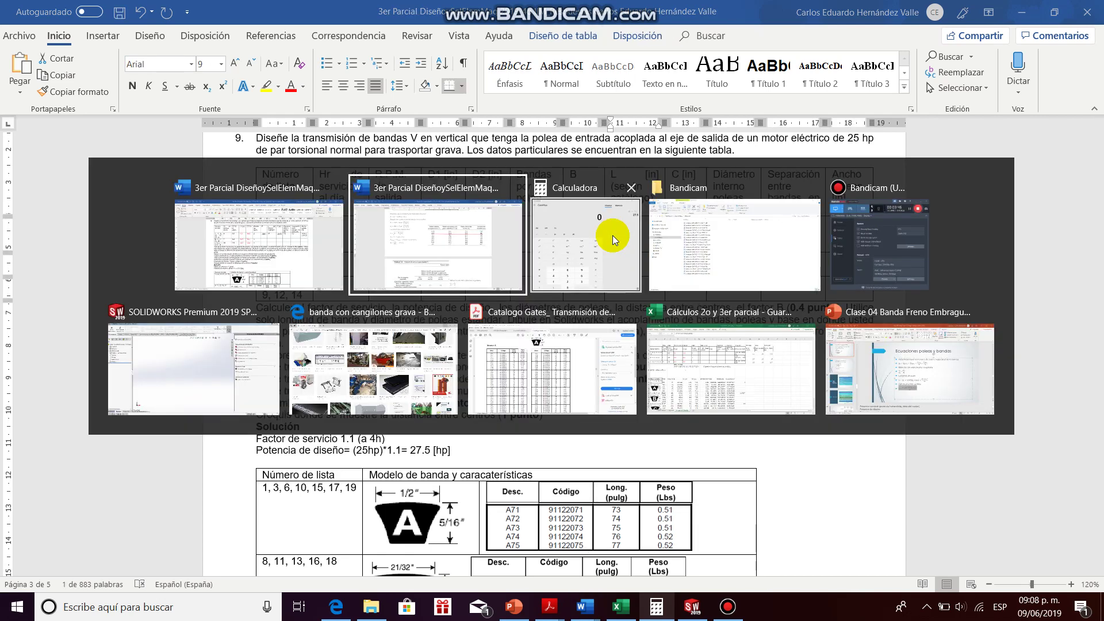
click(447, 246)
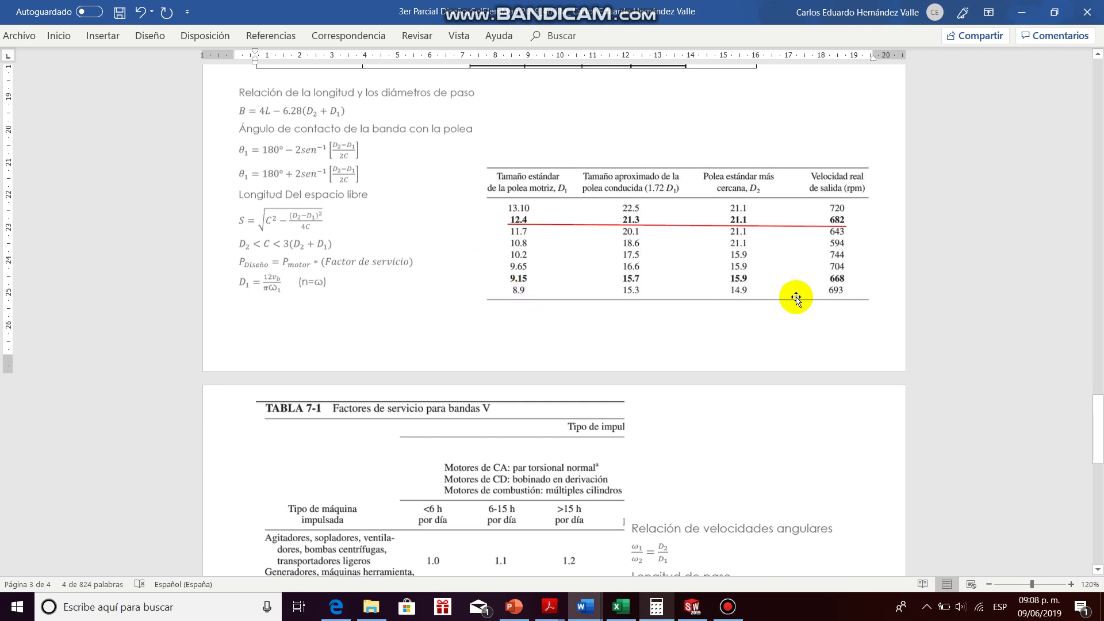
key(alt+Tab)
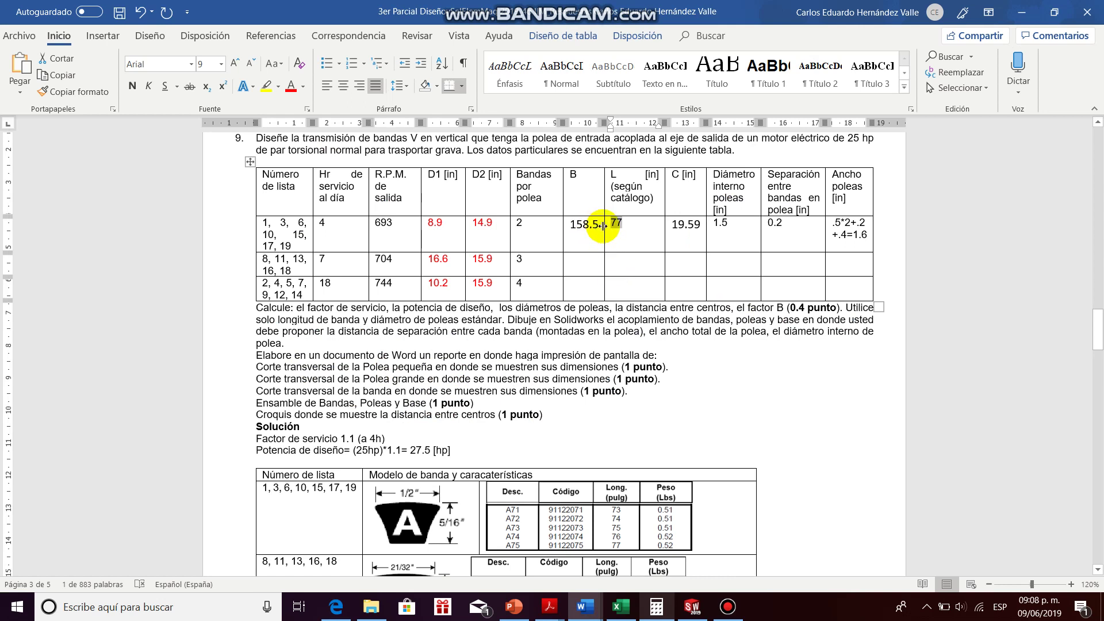
drag(600, 226, 578, 226)
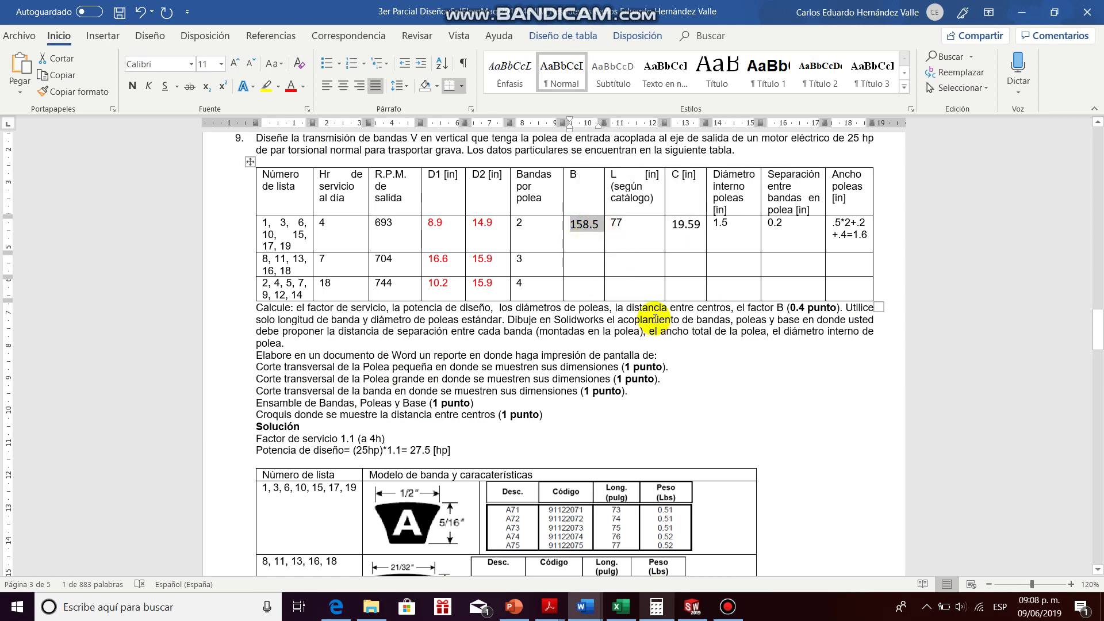
Consult the centre distance formula in the unsolved copy, and examine the first group's C and inner pulley diameter in the solved table.
key(alt+Tab)
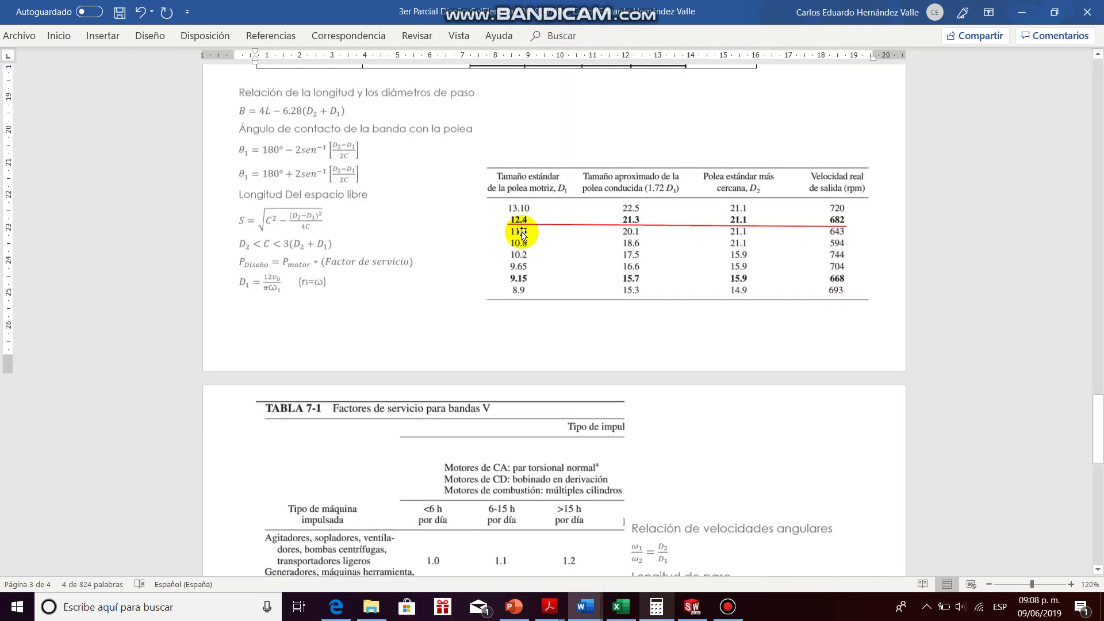
scroll(372, 316, down, 3)
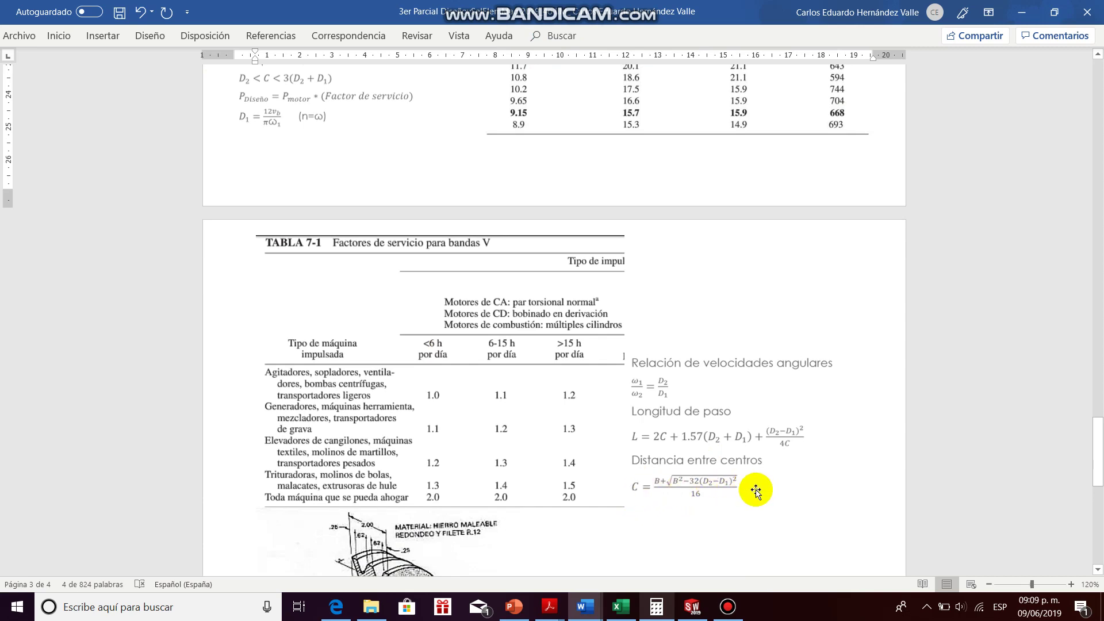
key(alt+Tab)
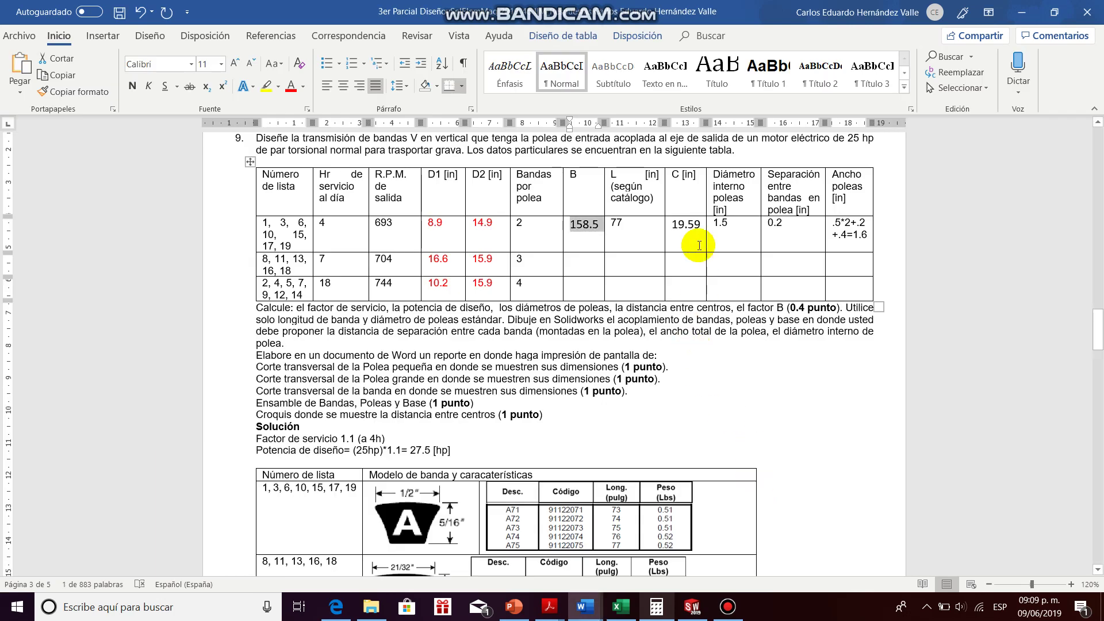
drag(702, 225, 672, 225)
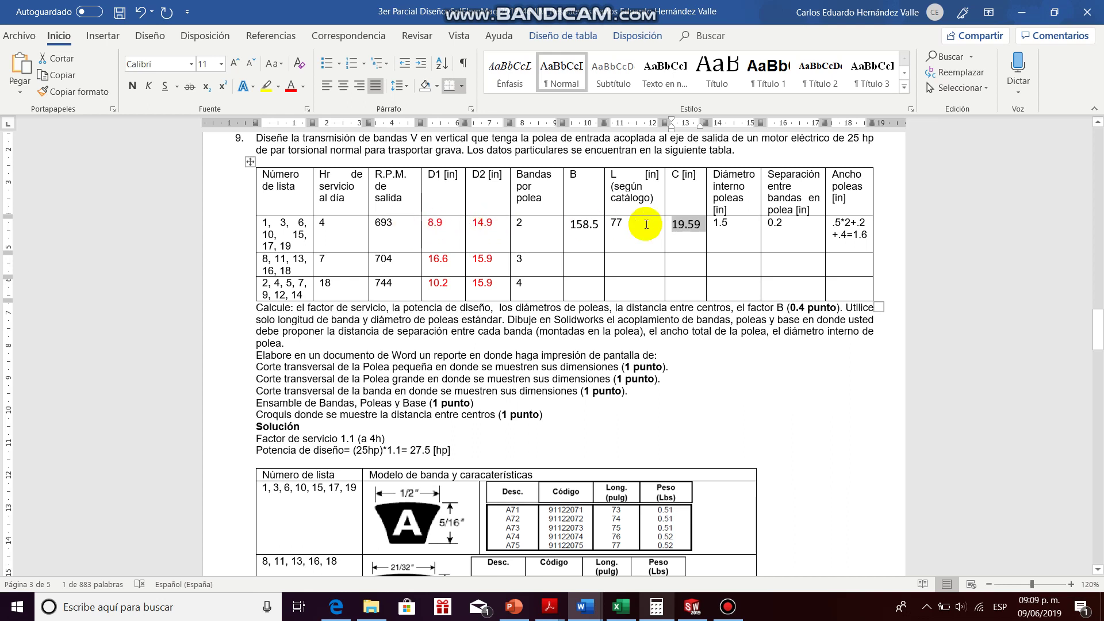
click(689, 232)
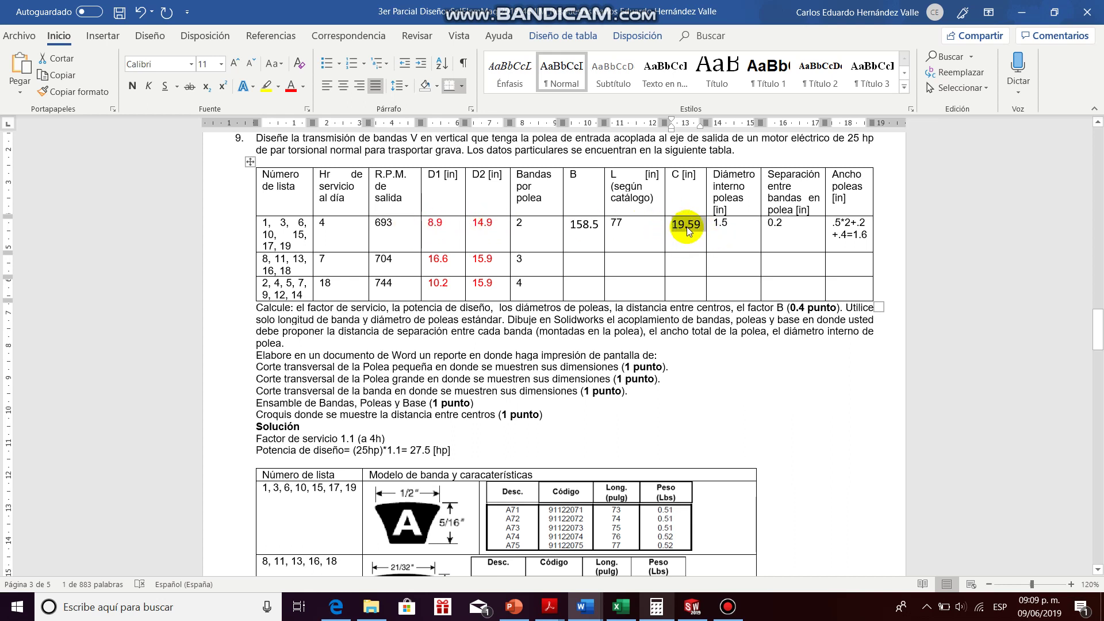
double_click(688, 232)
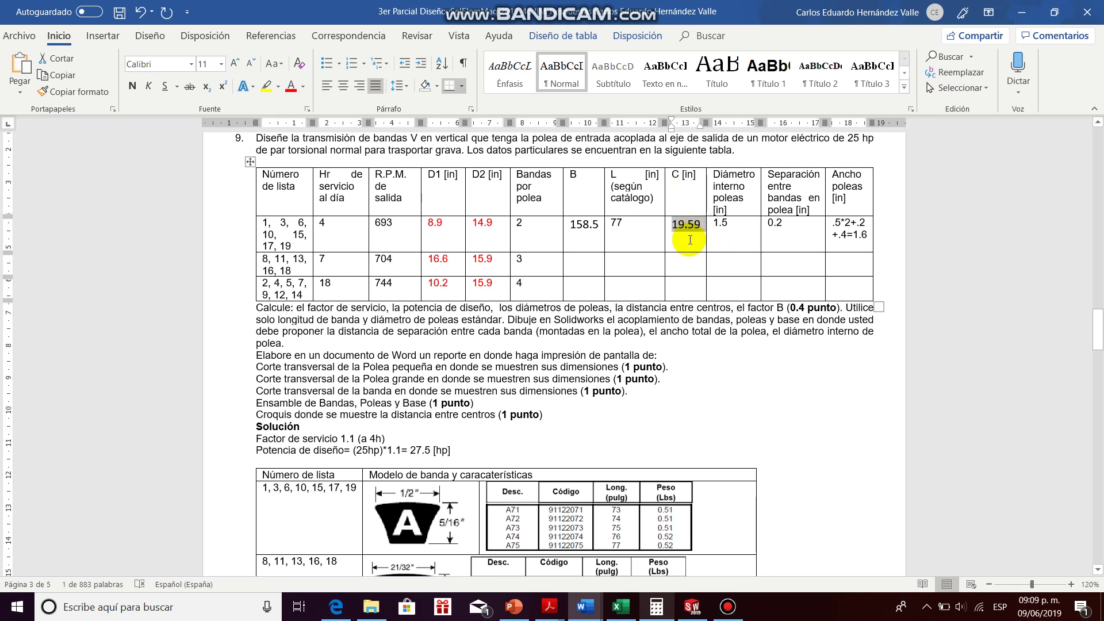
click(721, 224)
double_click(717, 225)
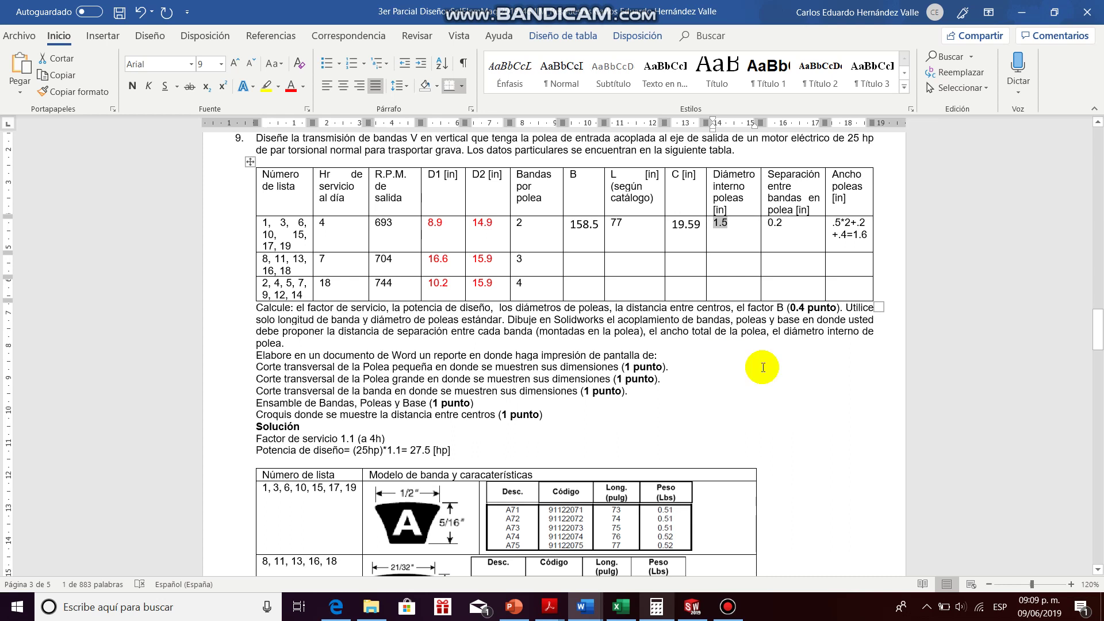
Examine the first group's belt separation and pulley width calculation in the solved table, and consult the belt cross-section dimensions below it.
click(781, 222)
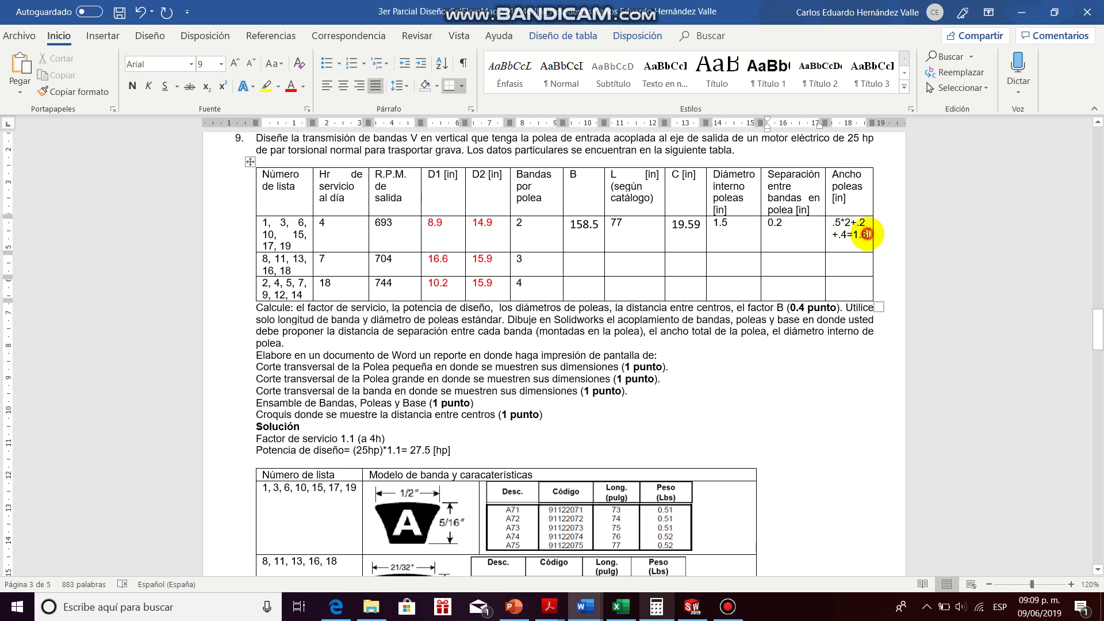
drag(867, 234, 854, 234)
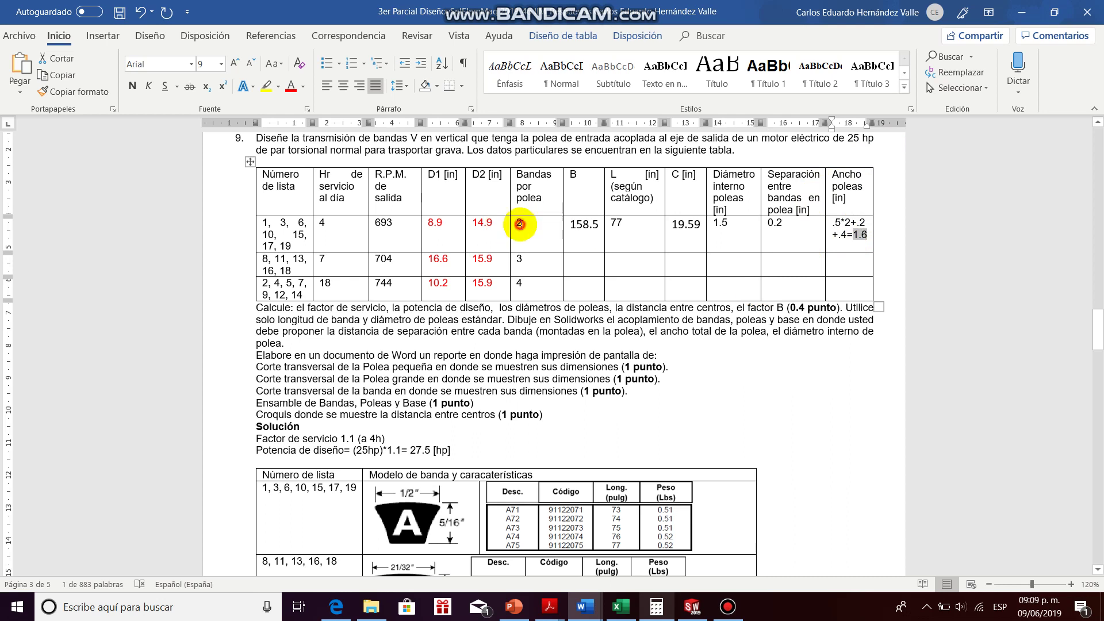
click(521, 223)
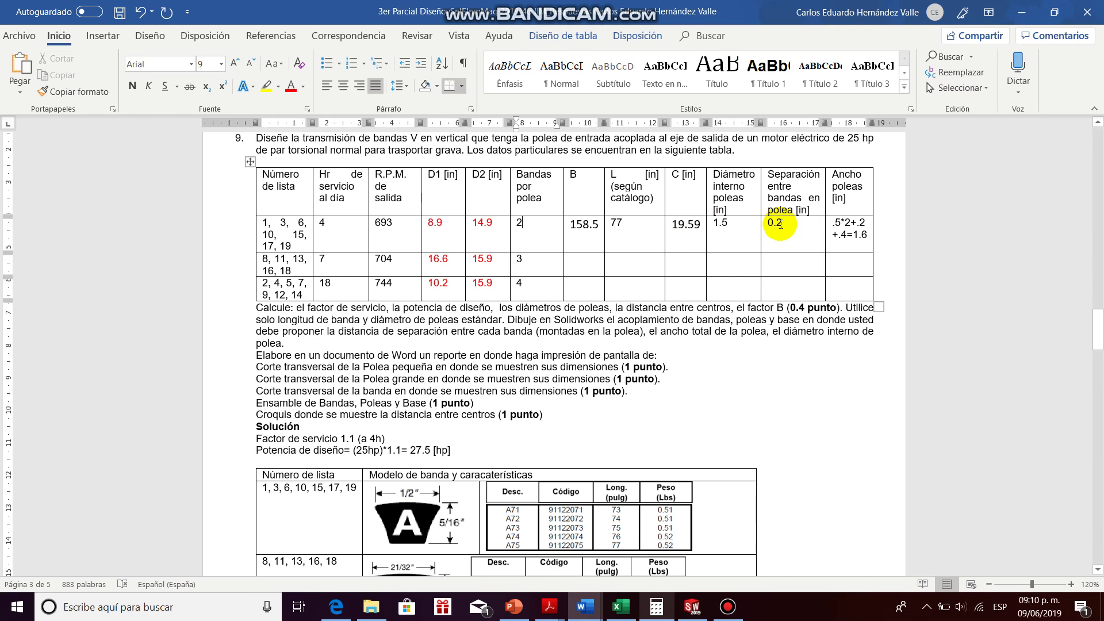
double_click(840, 235)
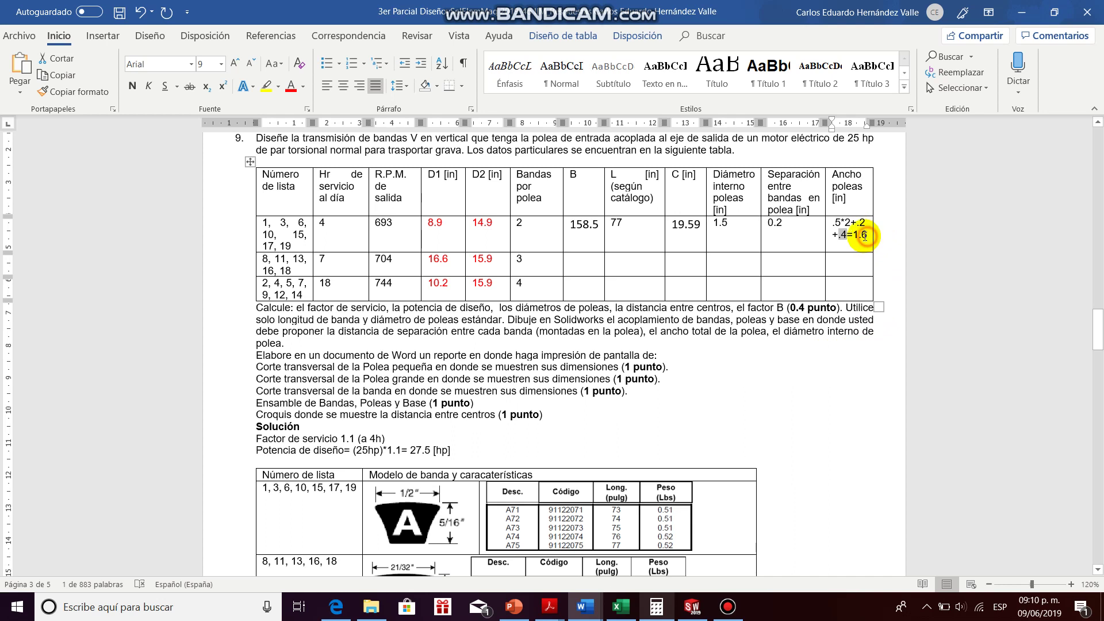
drag(868, 236, 860, 237)
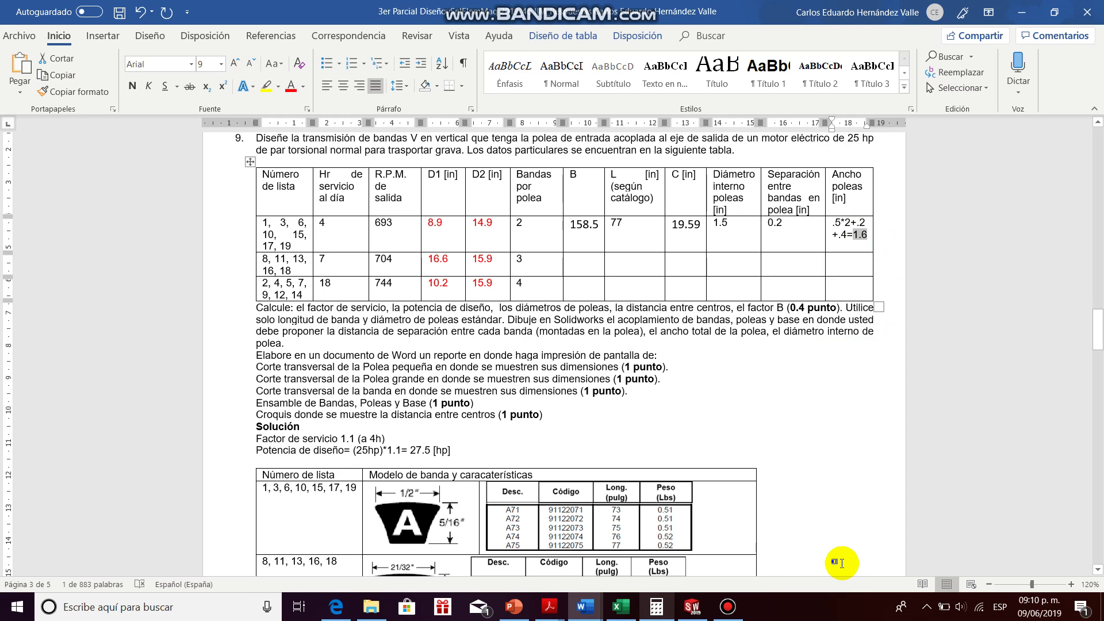
scroll(841, 563, down, 5)
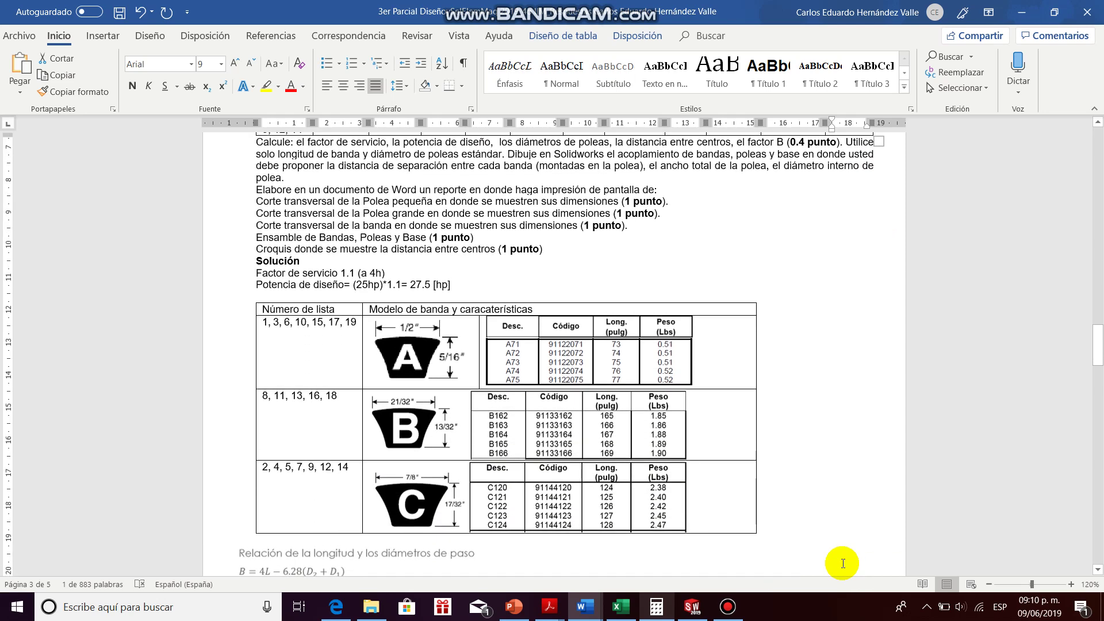
scroll(843, 563, down, 5)
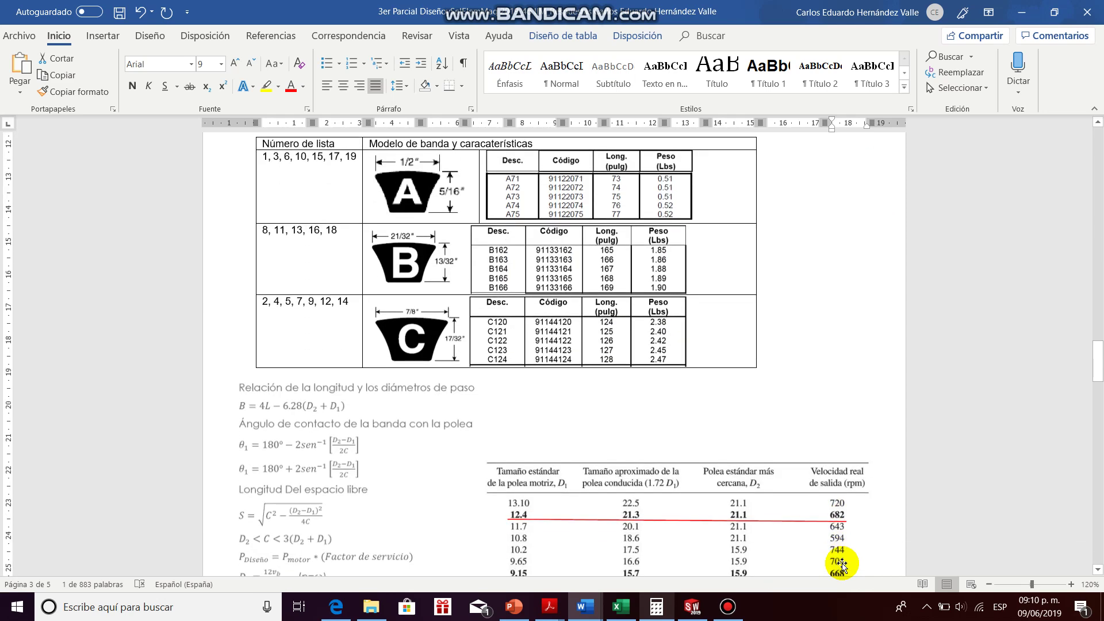
scroll(842, 563, up, 5)
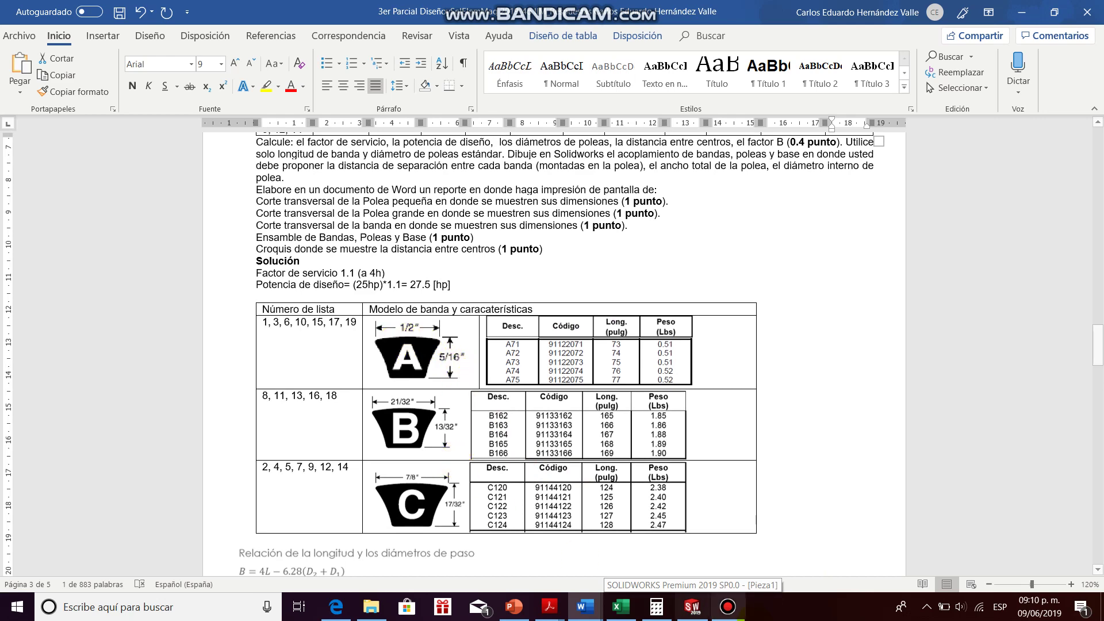
Switch to SolidWorks and set the part's unit system to IPS (inch, pound, second).
click(692, 607)
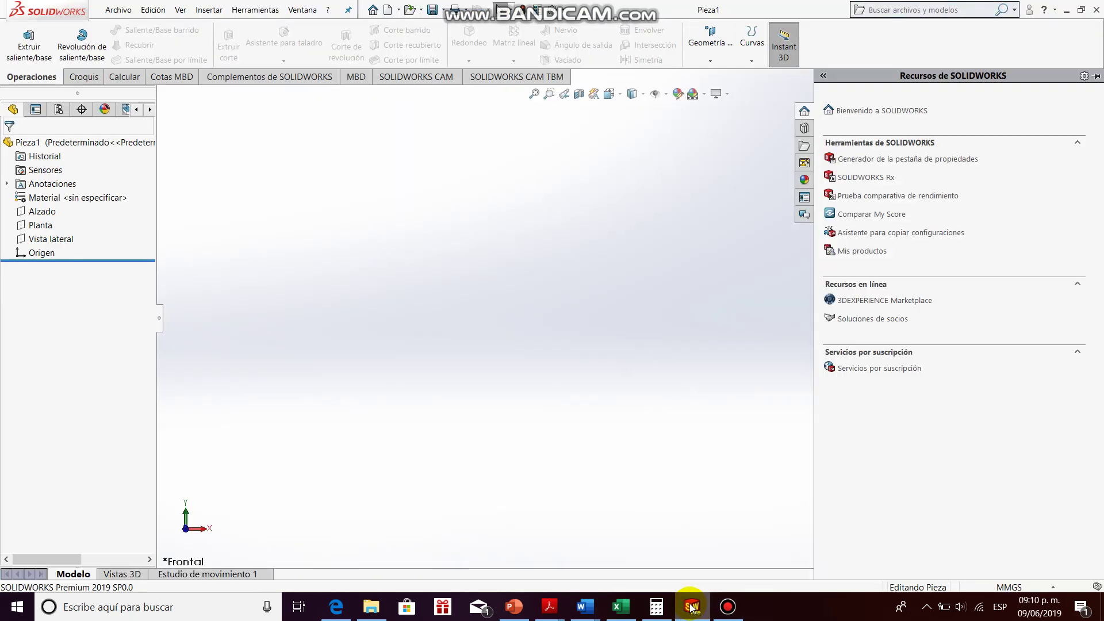
click(1031, 587)
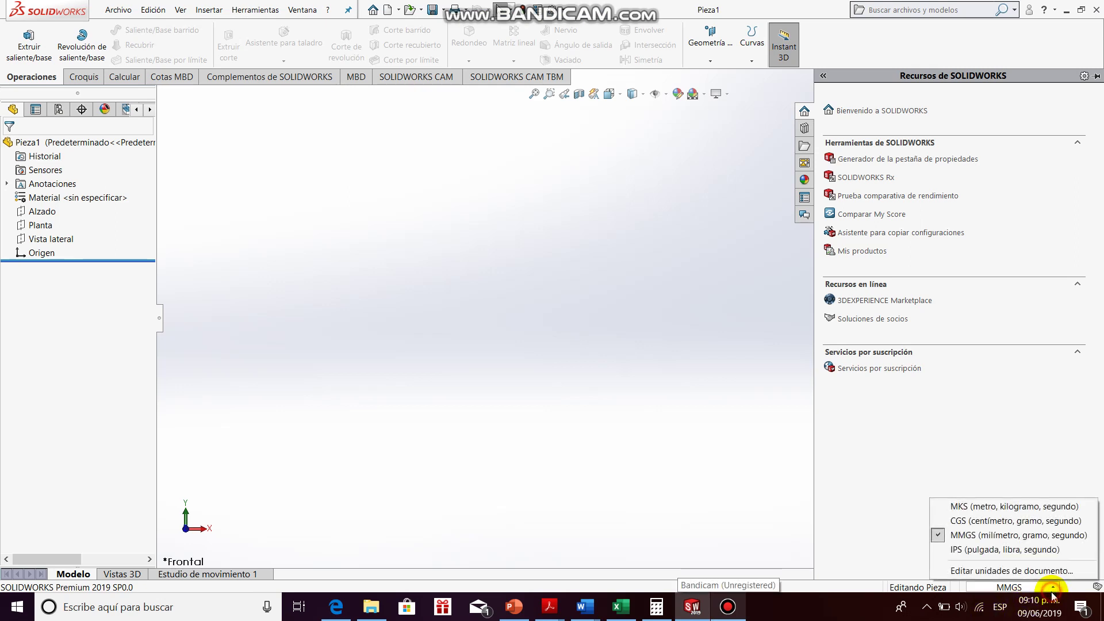
click(1012, 550)
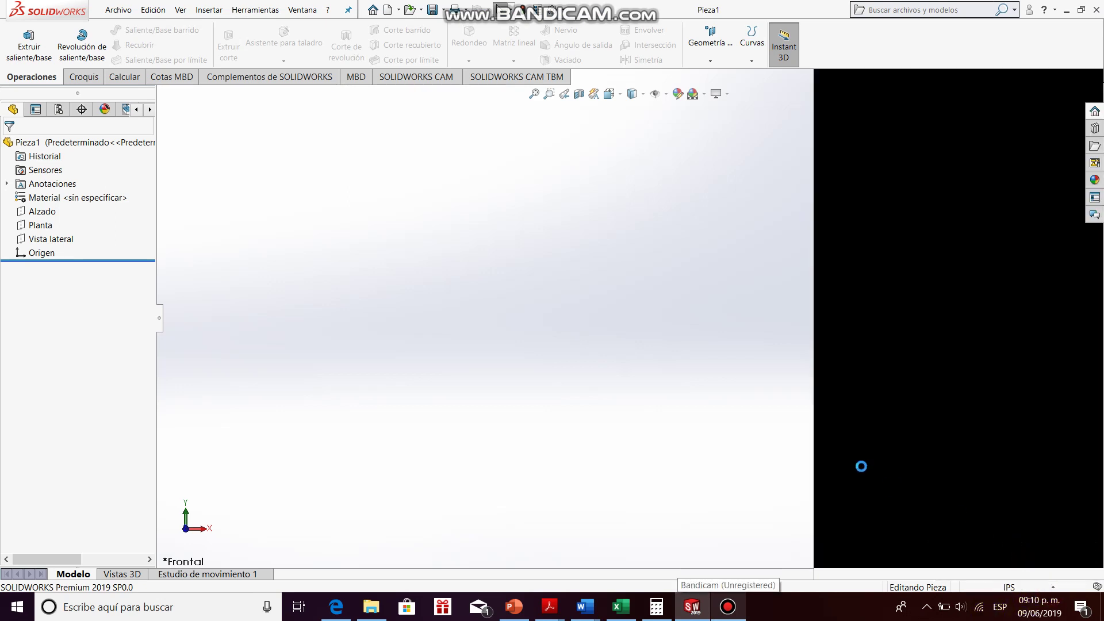
Start a sketch on the Alzado plane and draw a corner rectangle from the origin, about 2.35 by 1.31 in.
click(38, 214)
click(46, 199)
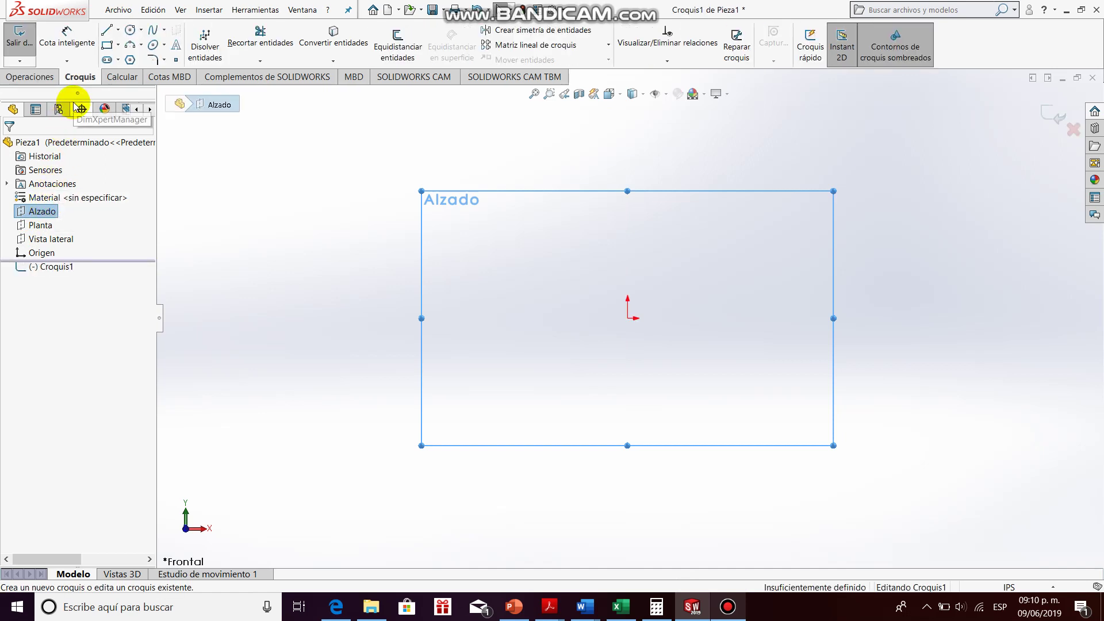
click(107, 45)
click(629, 320)
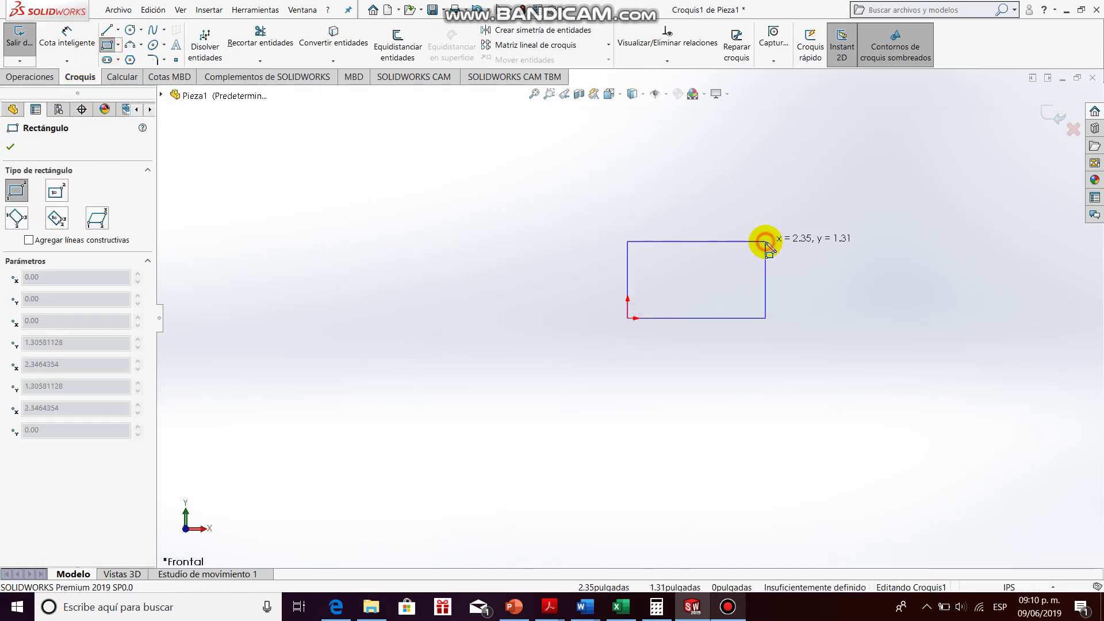
Consult the type A belt width in the Word document and dimension the rectangle's width as 1/2 in.
key(alt+Tab)
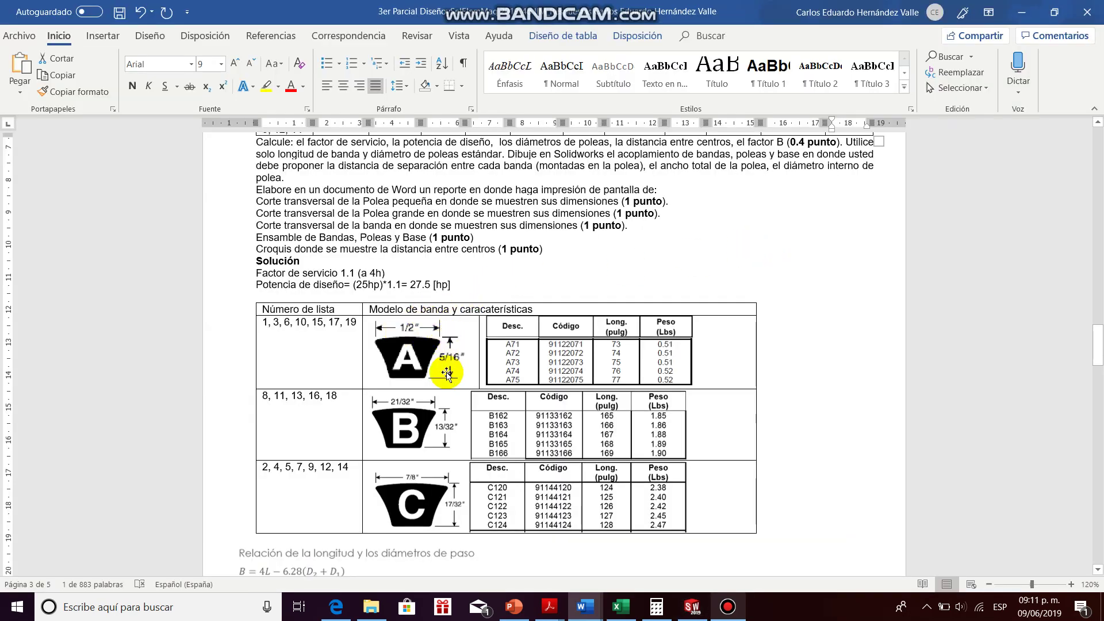
key(alt+Tab)
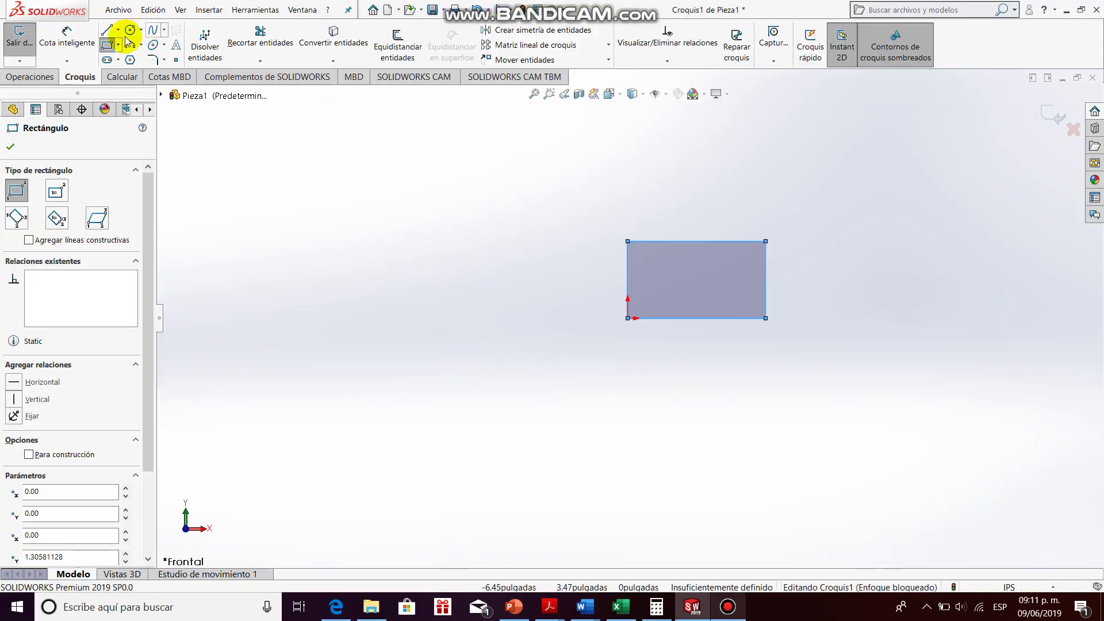
click(66, 37)
click(673, 242)
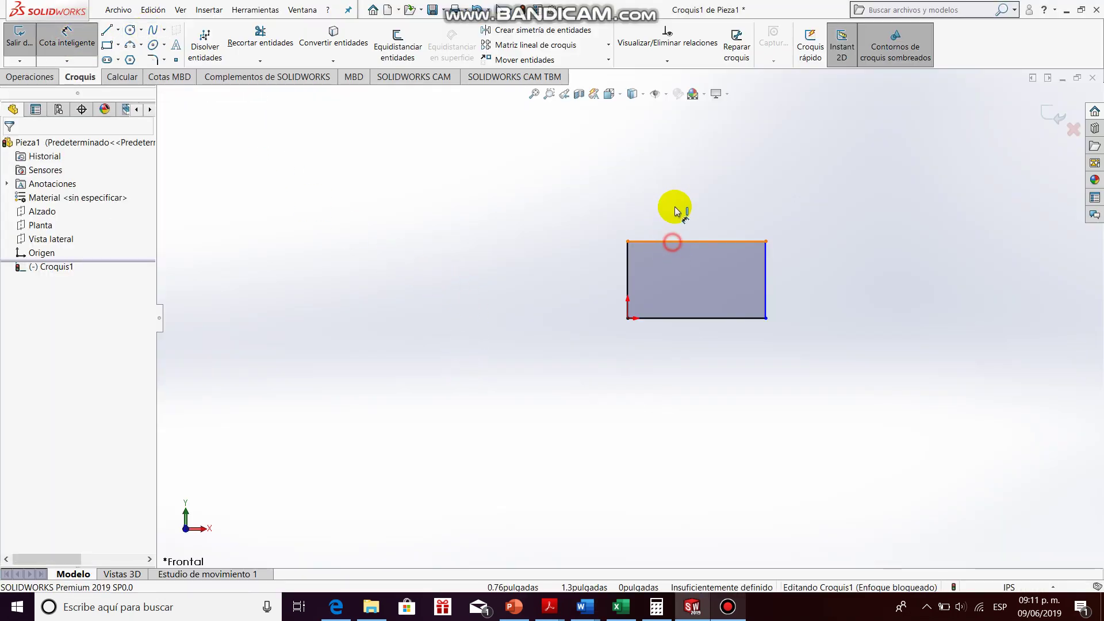
click(695, 208)
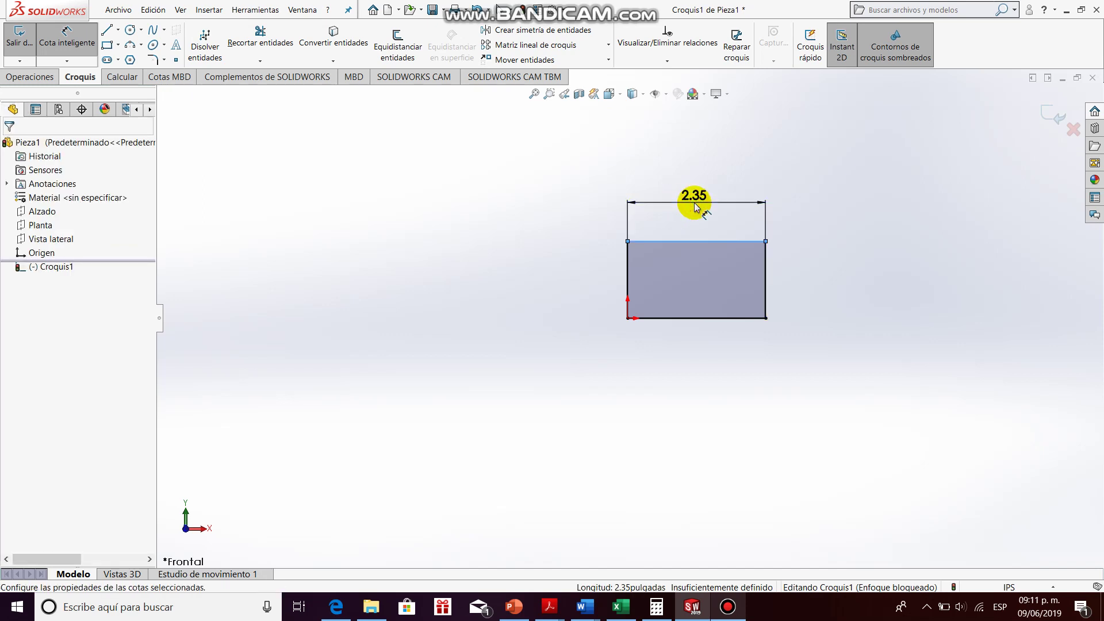
text(1/2)
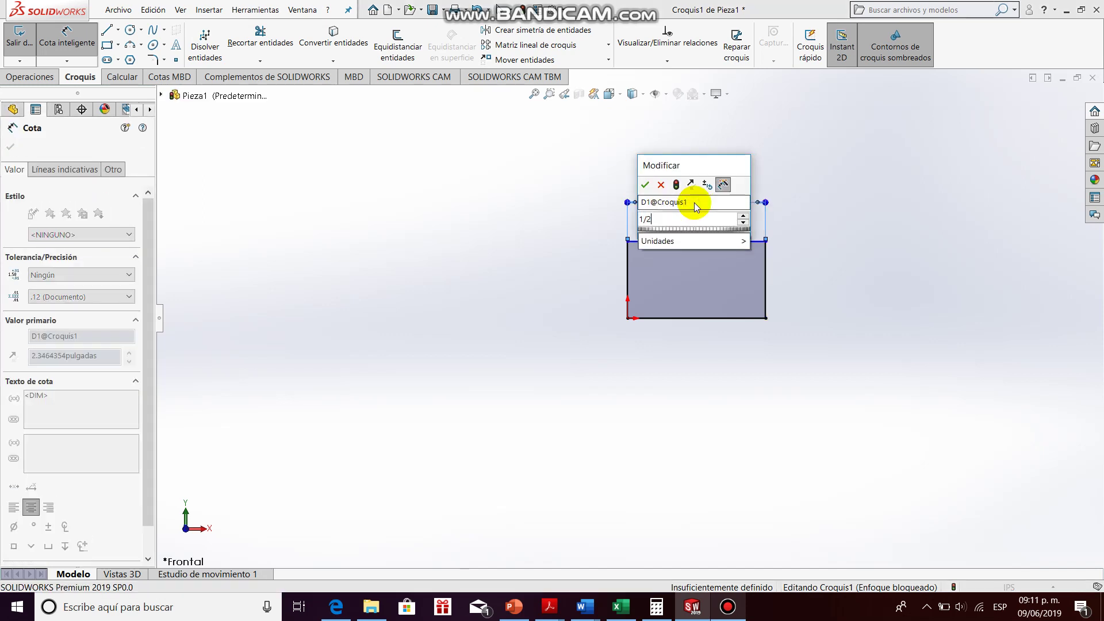
key(Return)
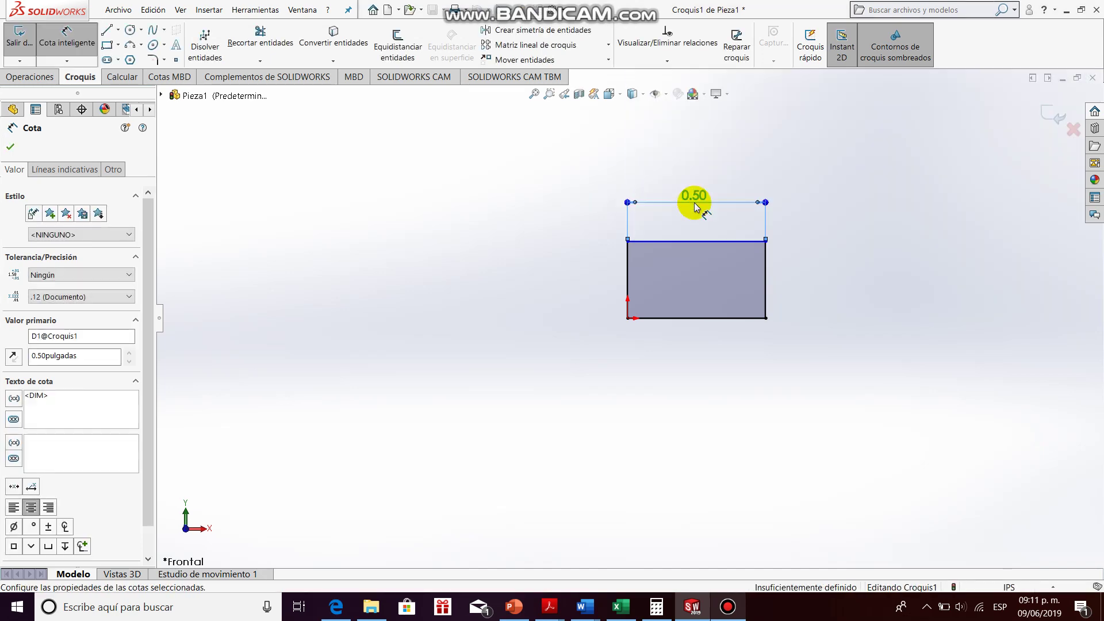
Consult the type A belt height in the Word document and dimension the rectangle's height as 5/16 in.
key(alt+Tab)
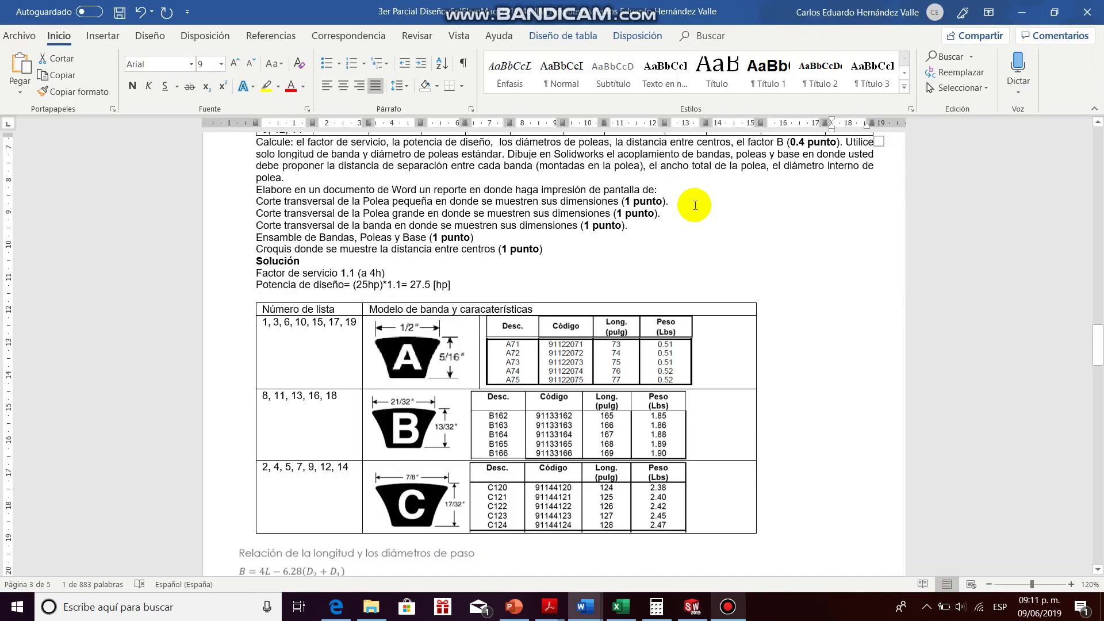
key(alt+Tab)
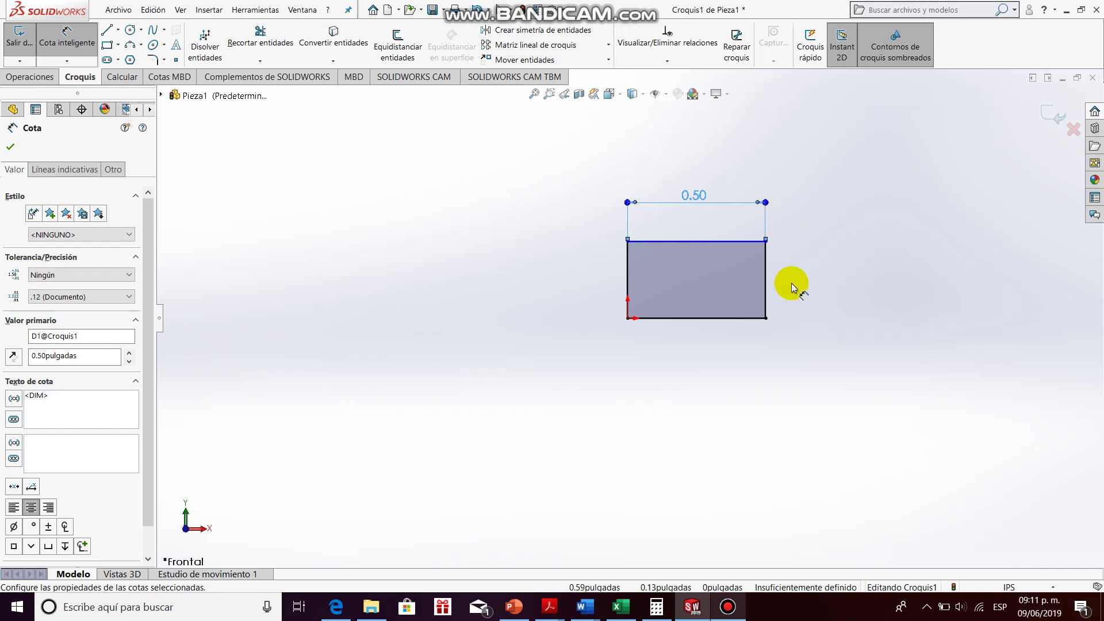
click(766, 280)
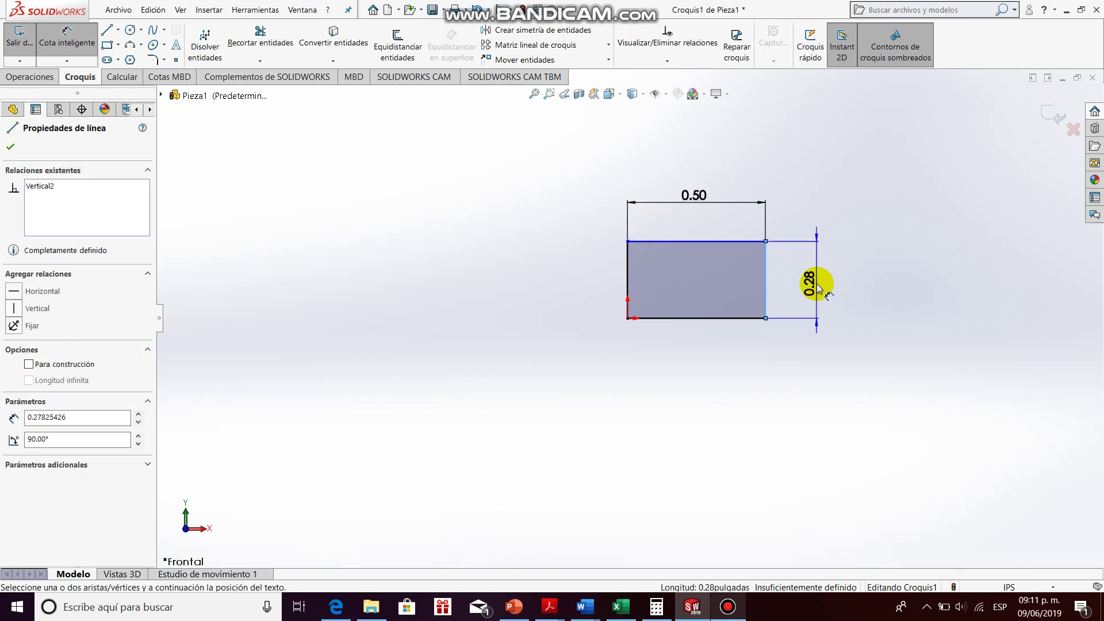
click(818, 286)
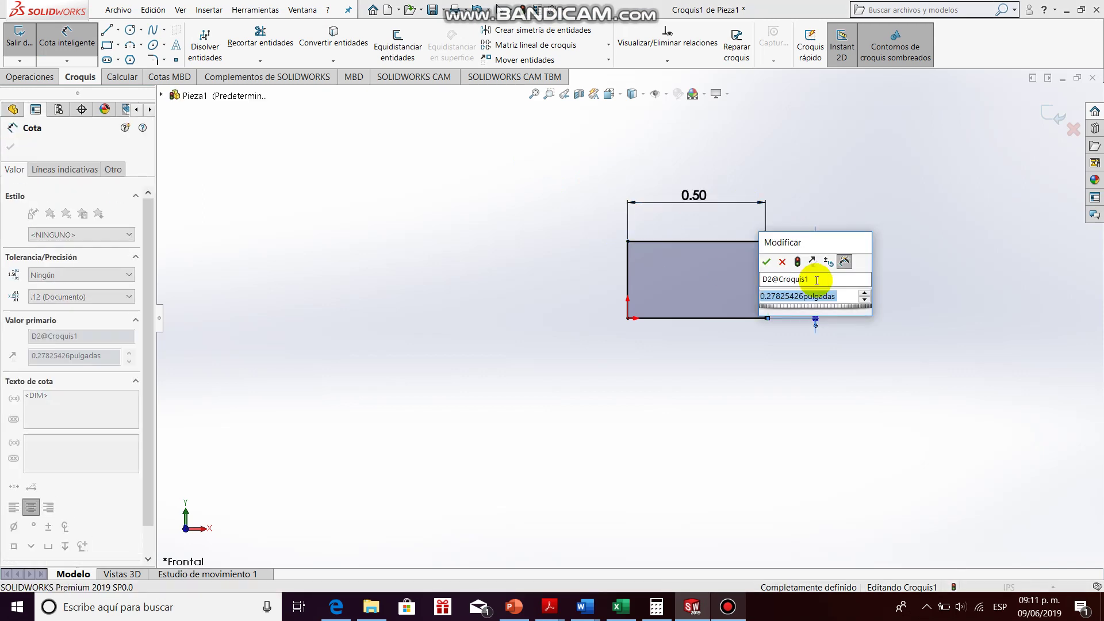
text(5)
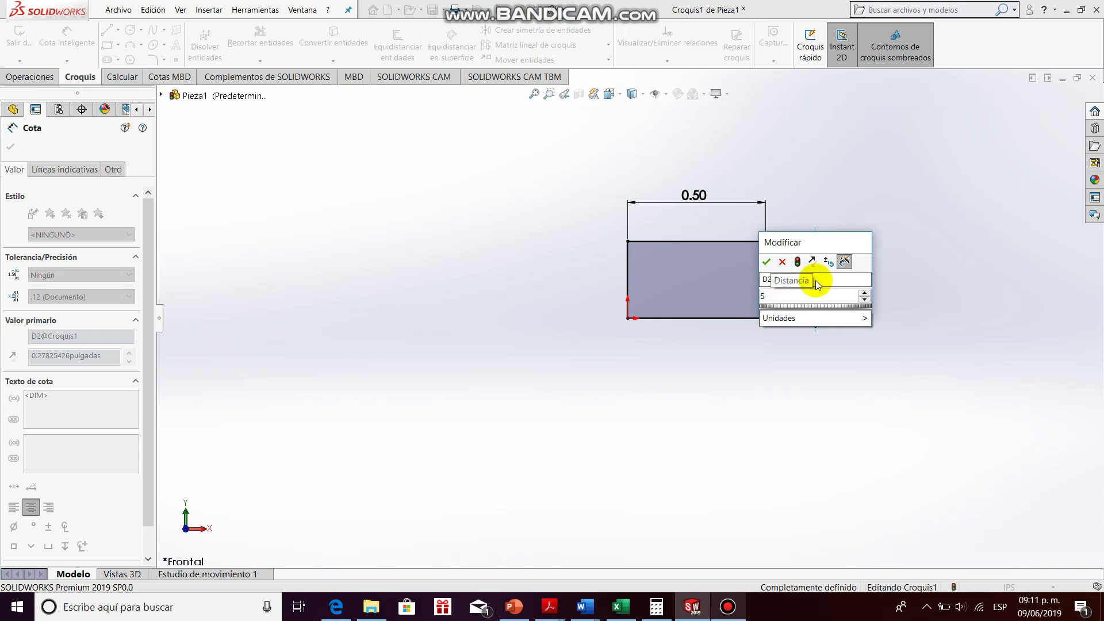
text(/16)
key(Return)
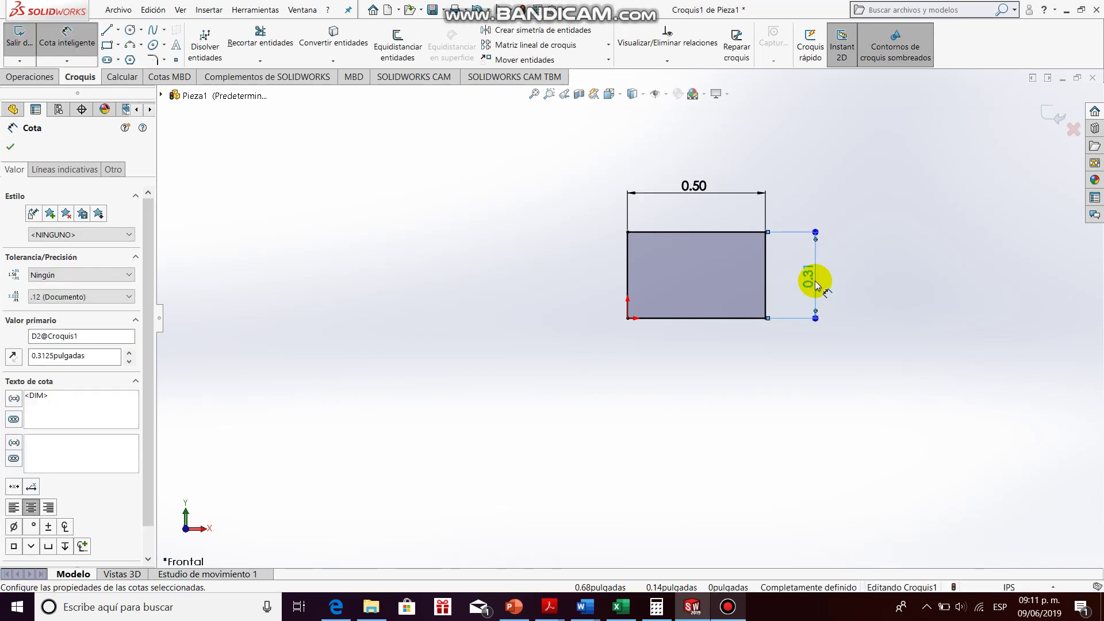
Draw two inward-slanting lines from the rectangle's upper corners to its bottom edge to outline the trapezoidal belt section.
click(106, 29)
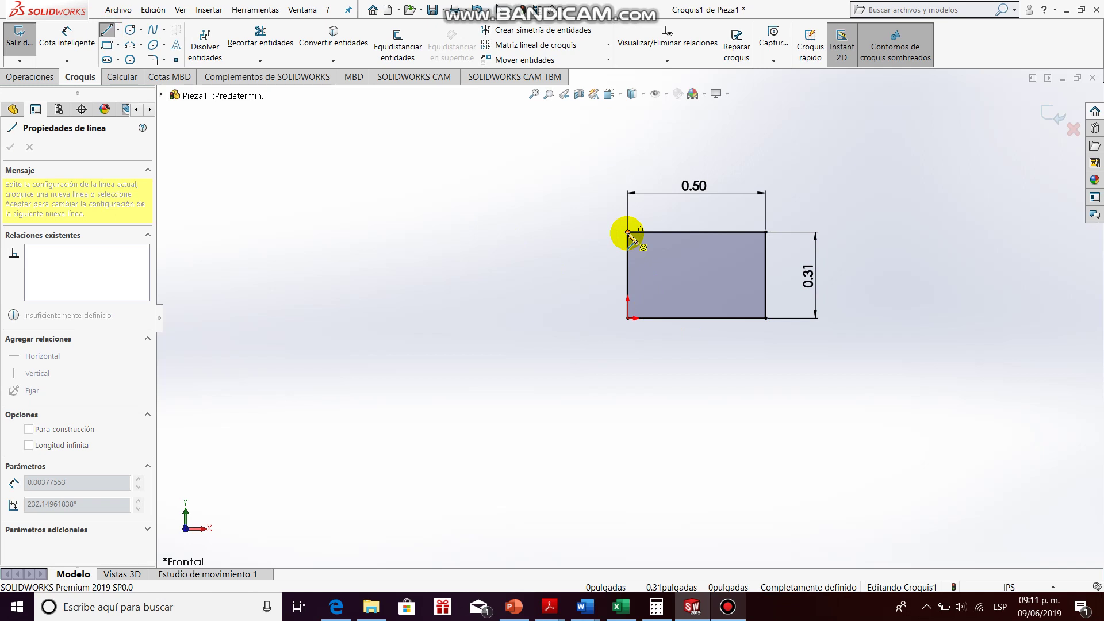
click(654, 318)
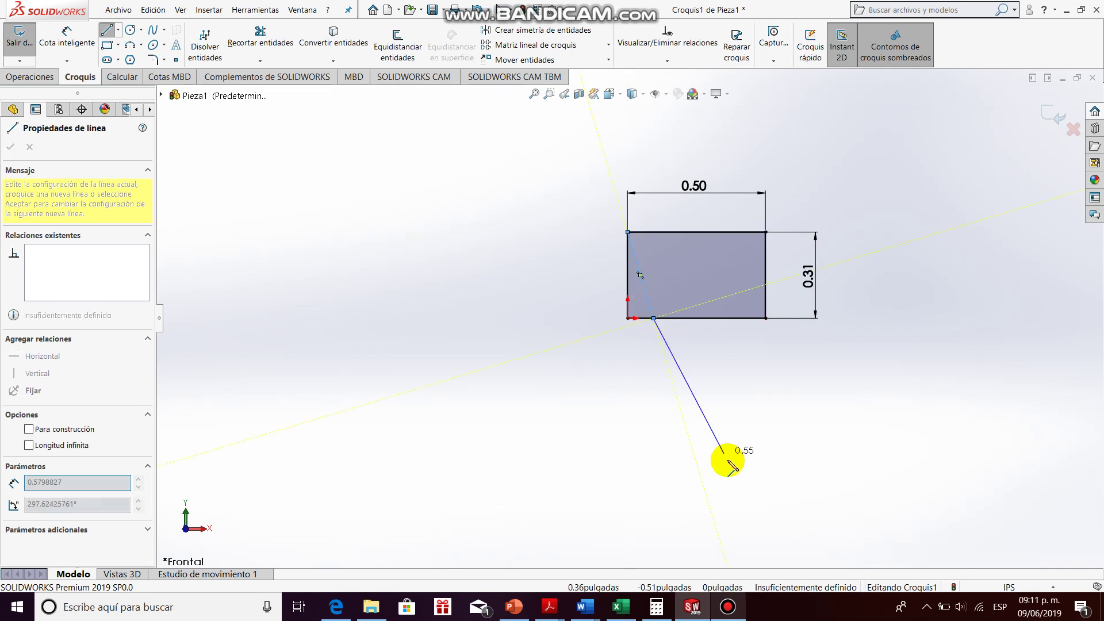
key(Escape)
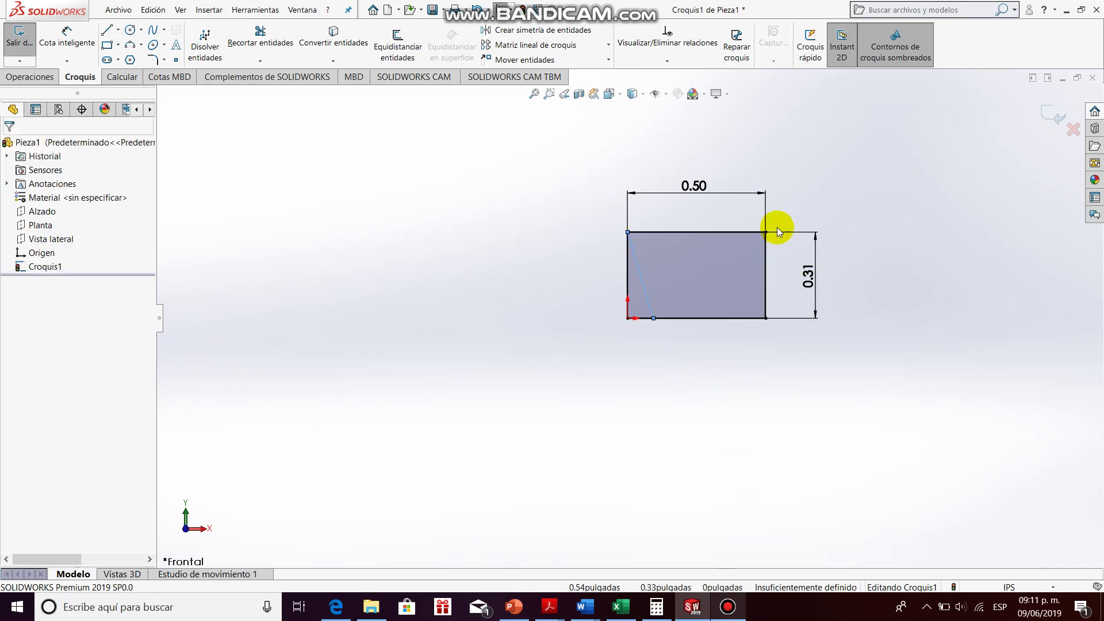
key(l)
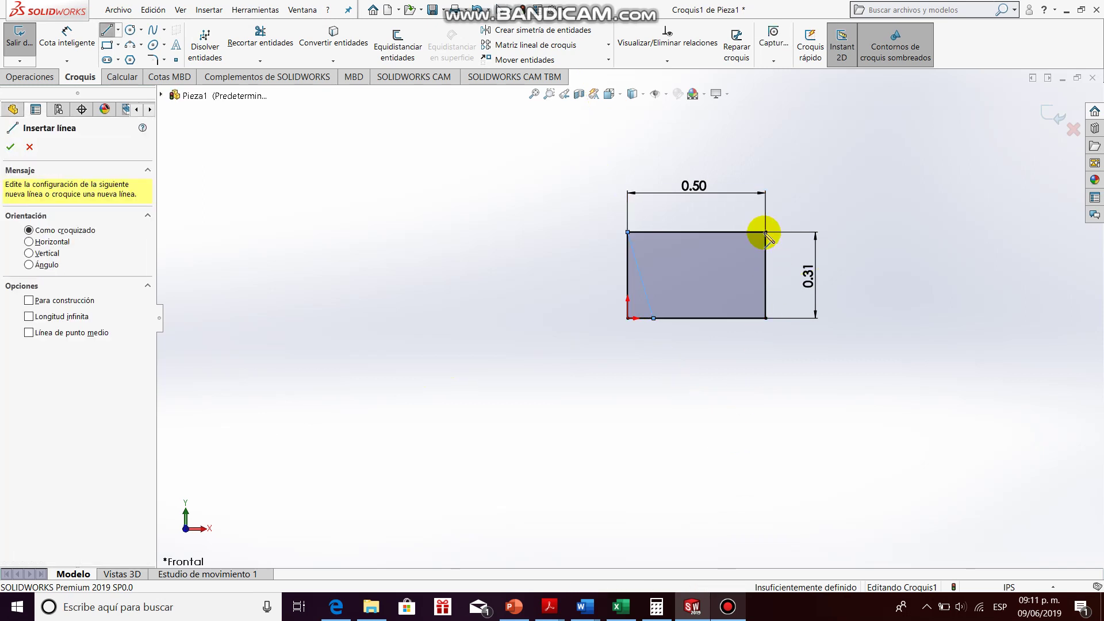
click(765, 232)
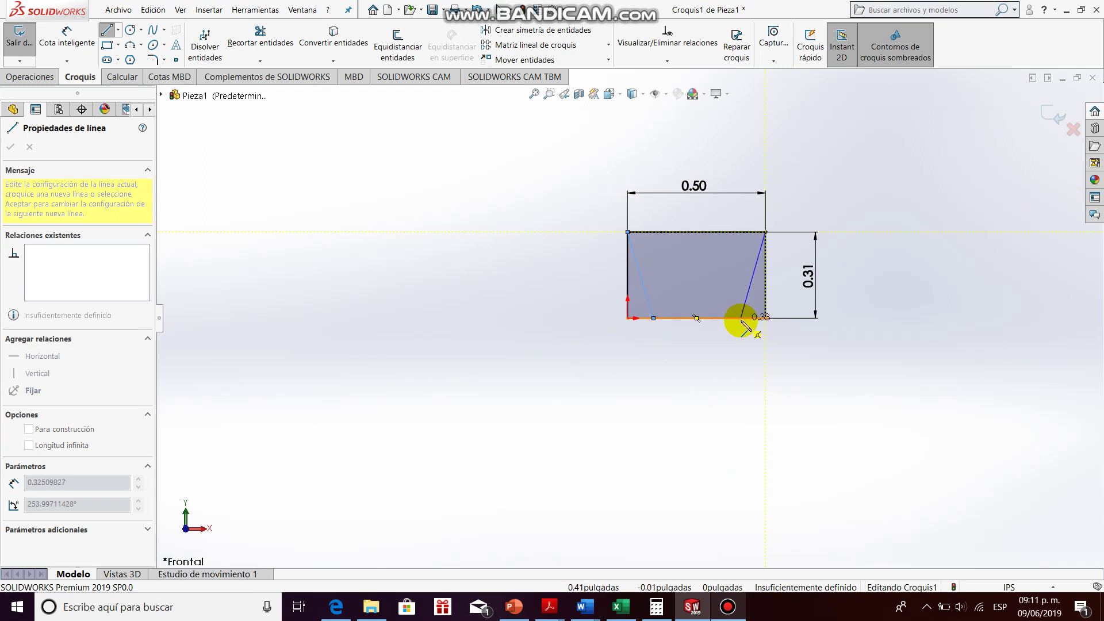
click(741, 318)
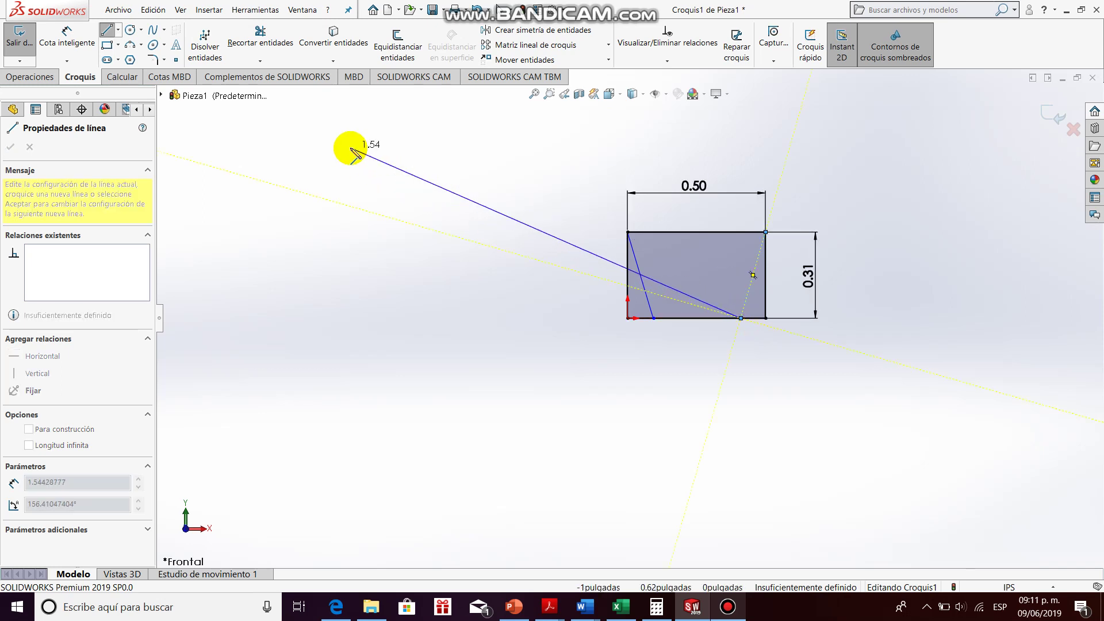
key(Escape)
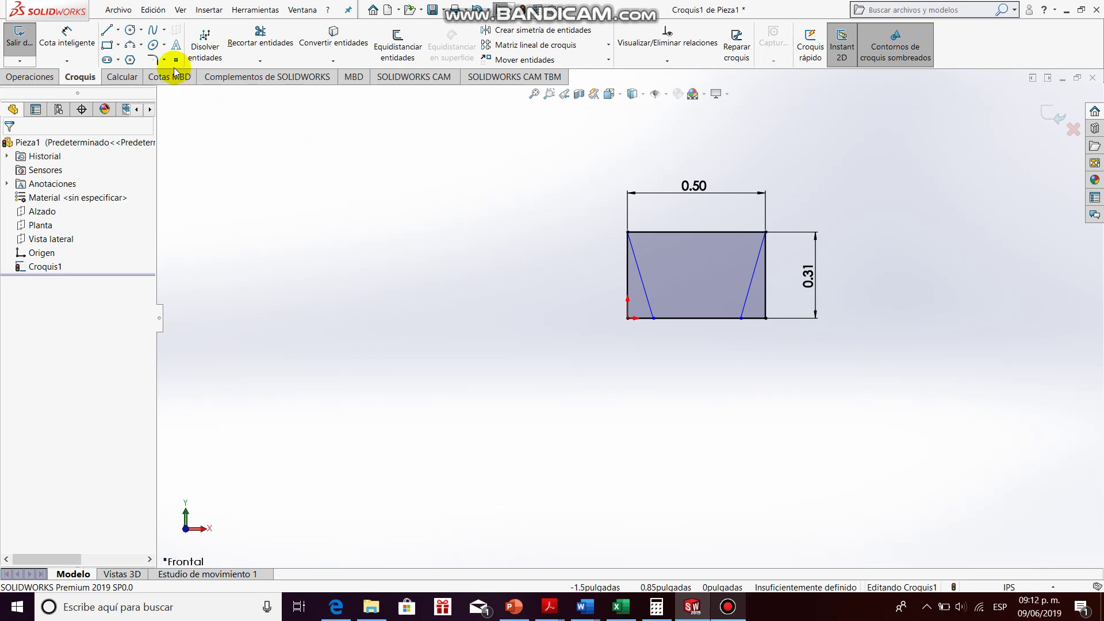
click(67, 35)
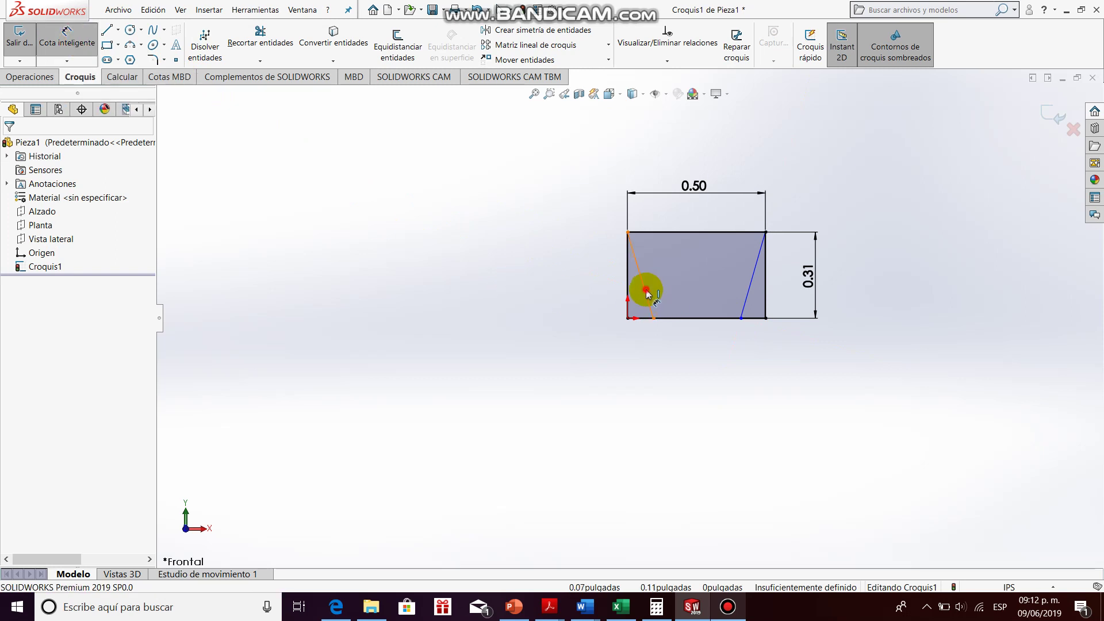
click(751, 290)
click(753, 276)
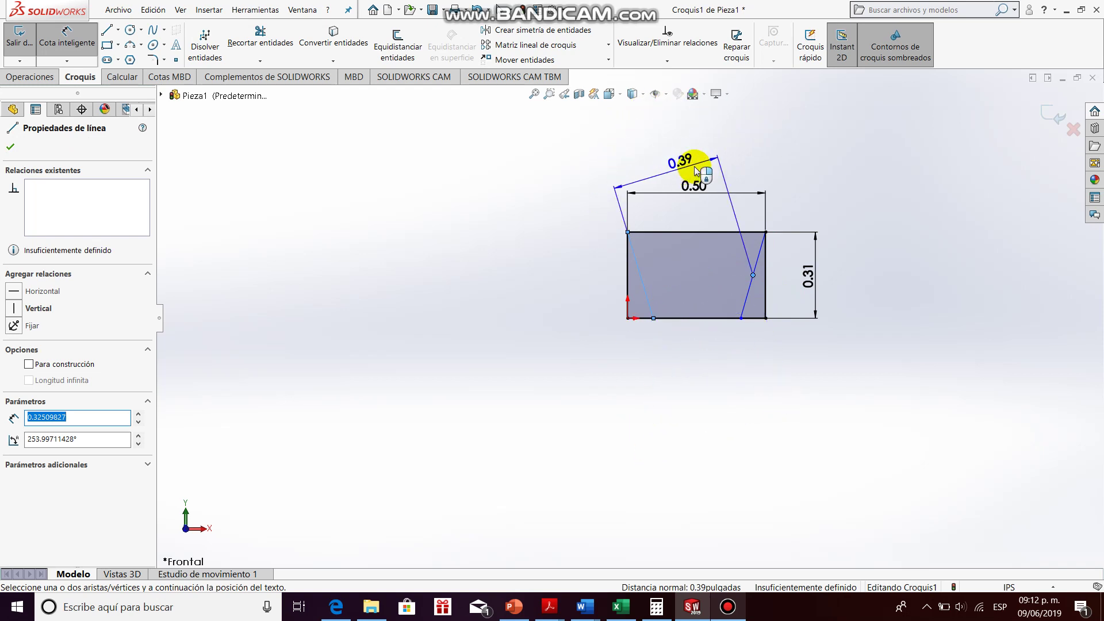
key(Escape)
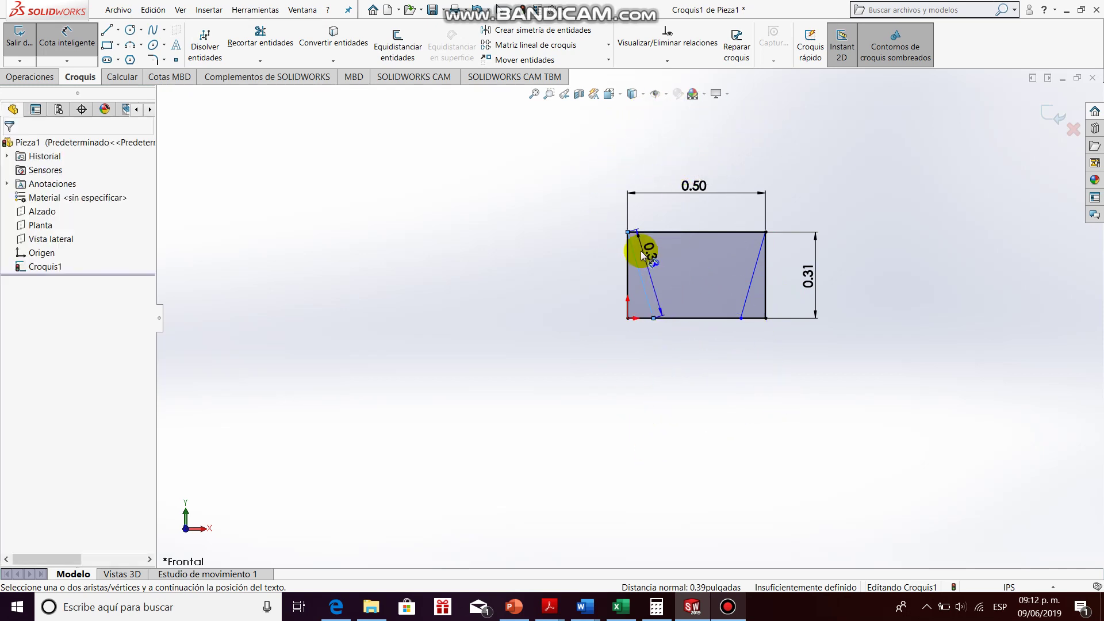
key(Escape)
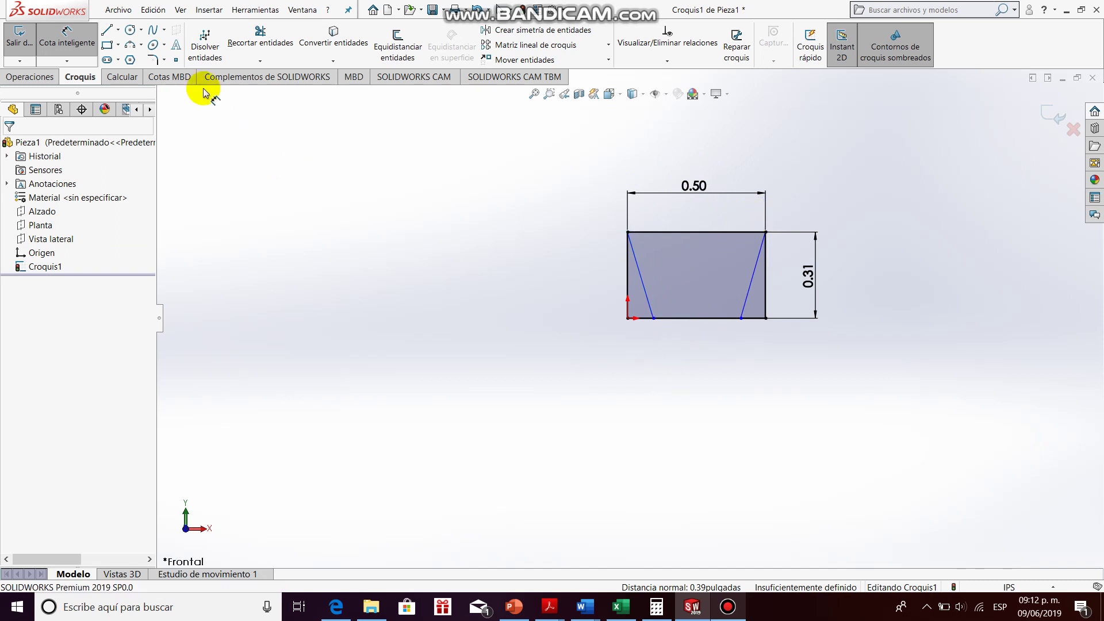
Trim away the rectangle's vertical sides and outer bottom segments so only the trapezoidal belt section remains.
click(258, 41)
drag(612, 270, 644, 331)
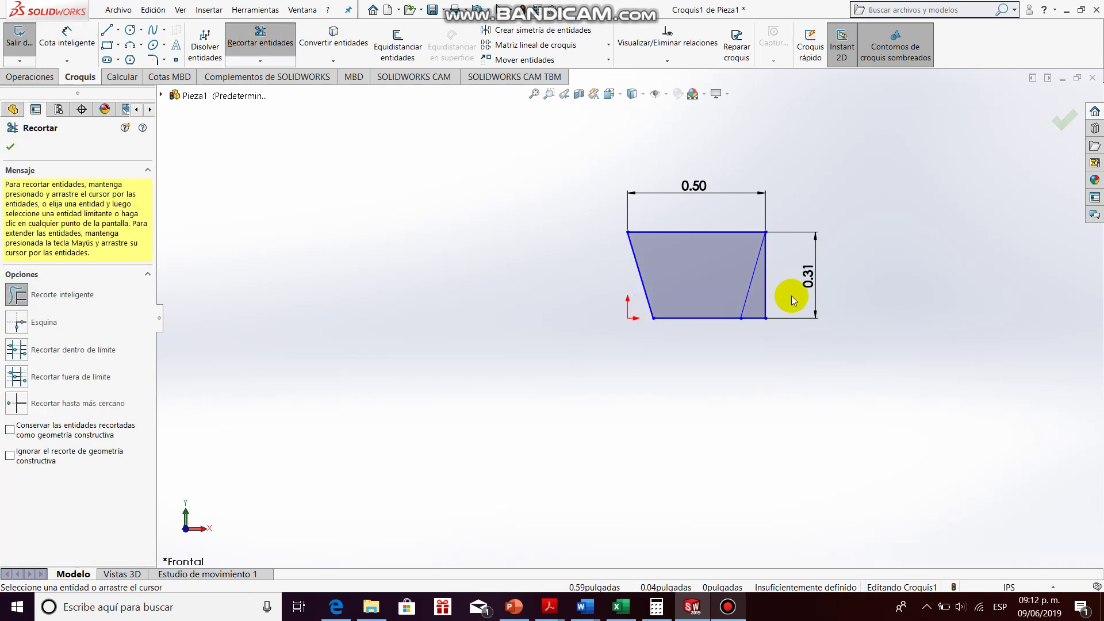
drag(776, 282, 748, 329)
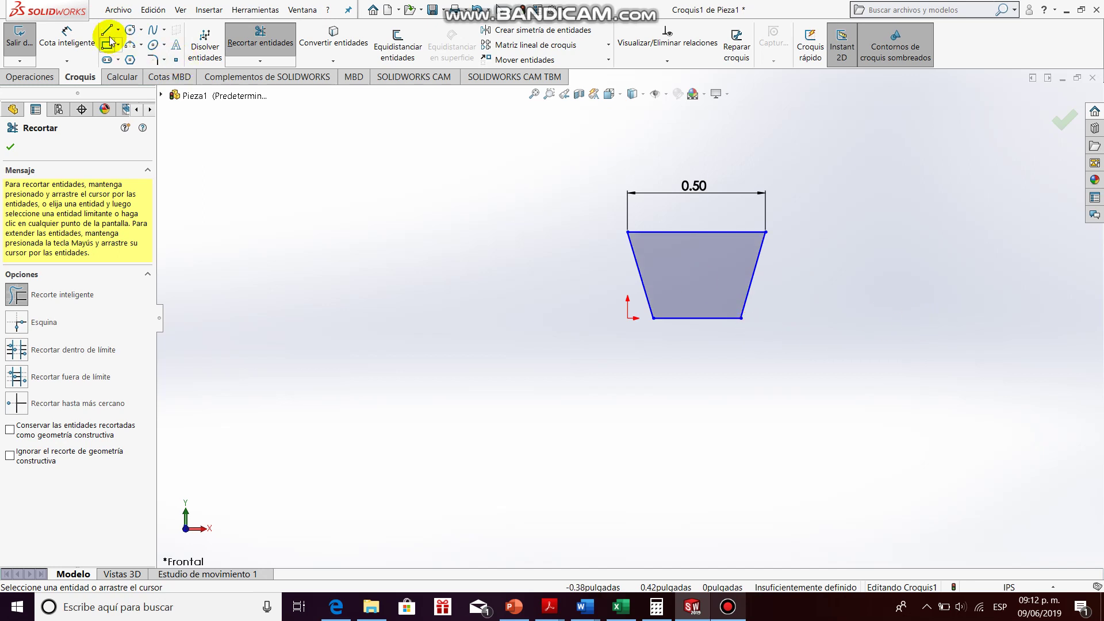
Dimension the angle between the trapezoid's two slanted sides as 40°.
click(67, 35)
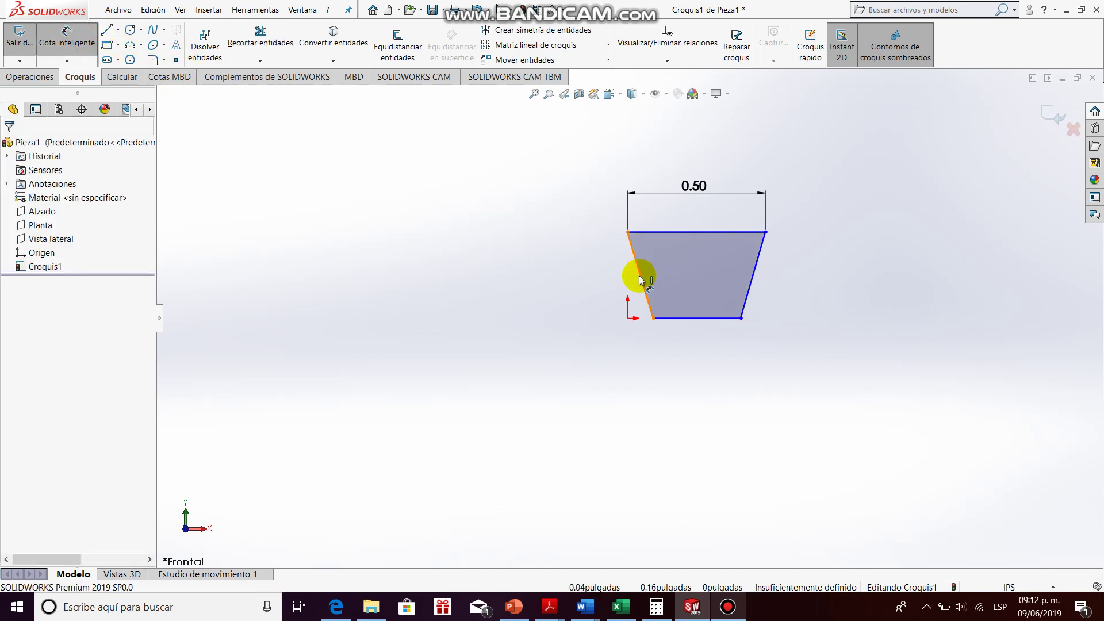
click(747, 293)
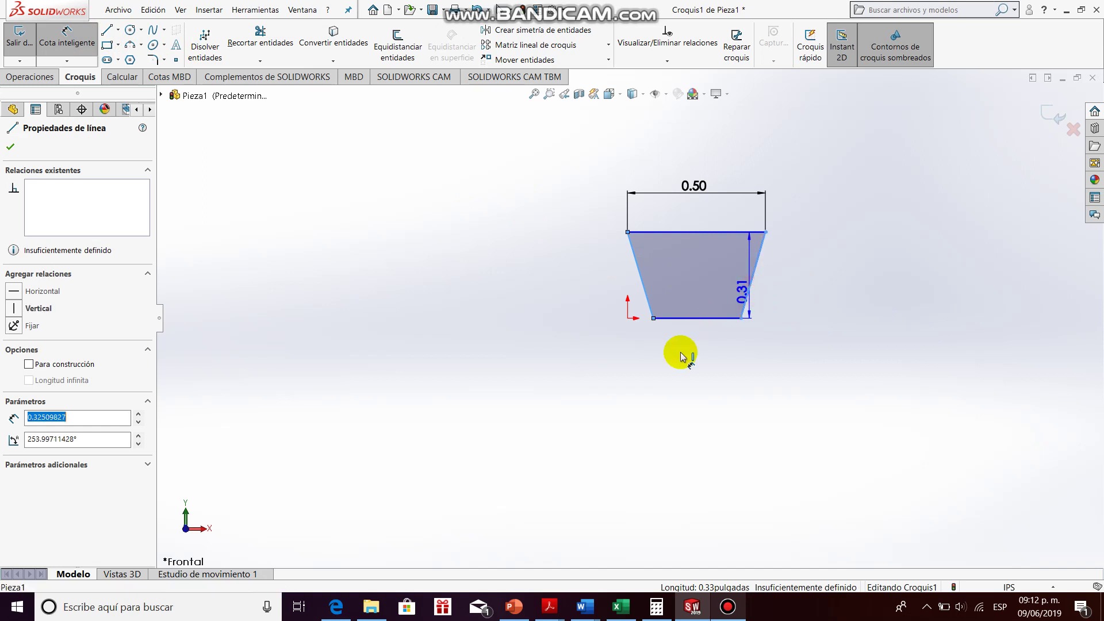
click(648, 302)
click(695, 355)
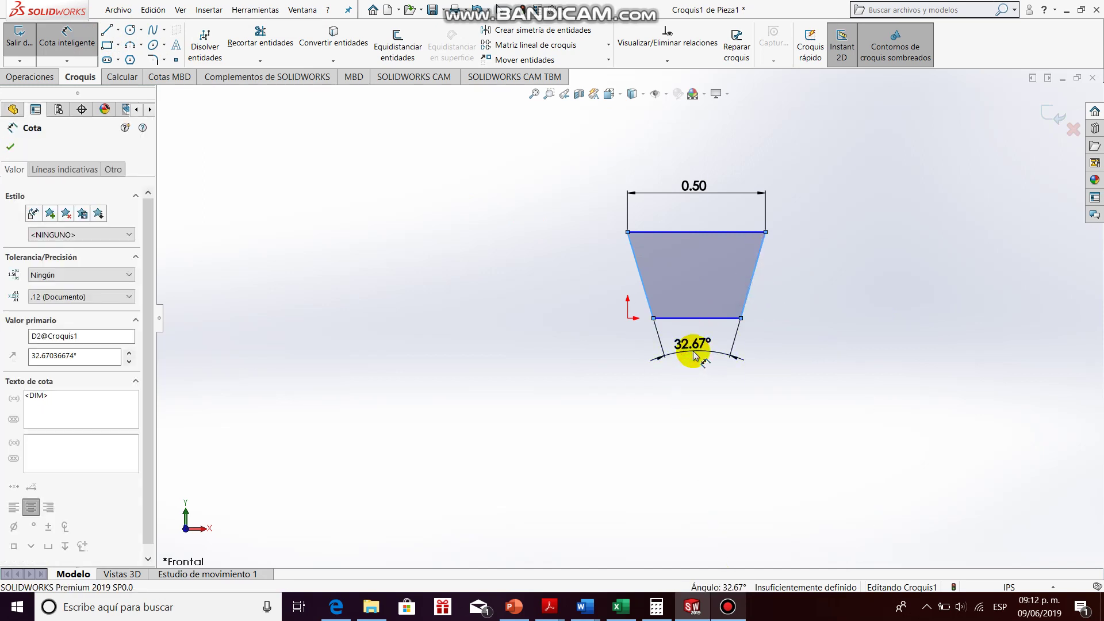
text(40)
key(Return)
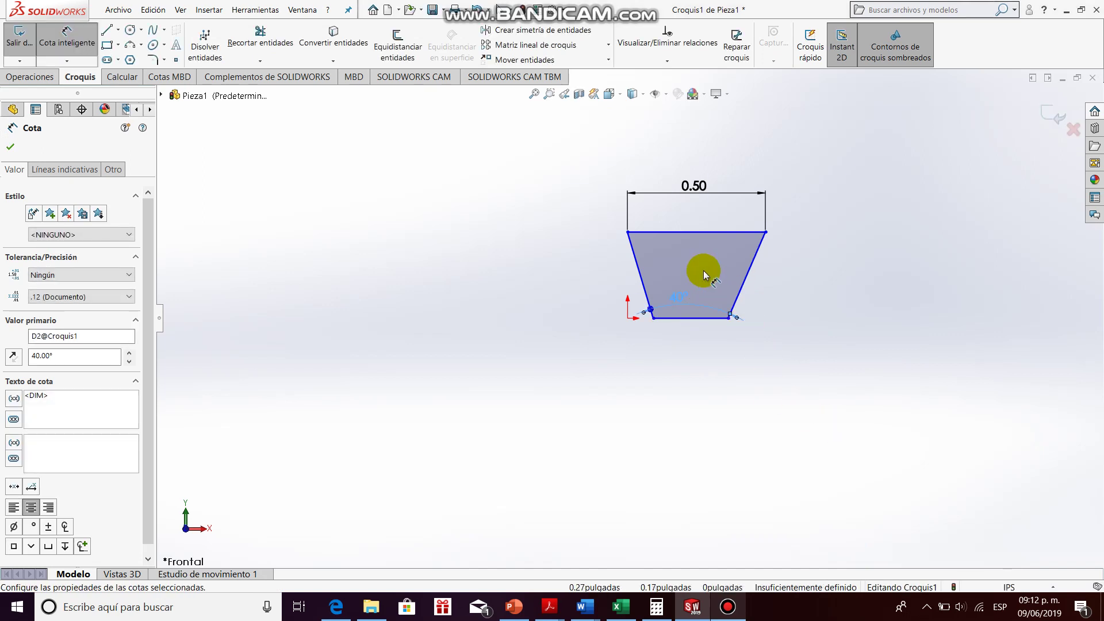
Draw a vertical construction centerline about 0.47 in long downward from the midpoint of the trapezoid's top edge.
click(118, 30)
click(123, 60)
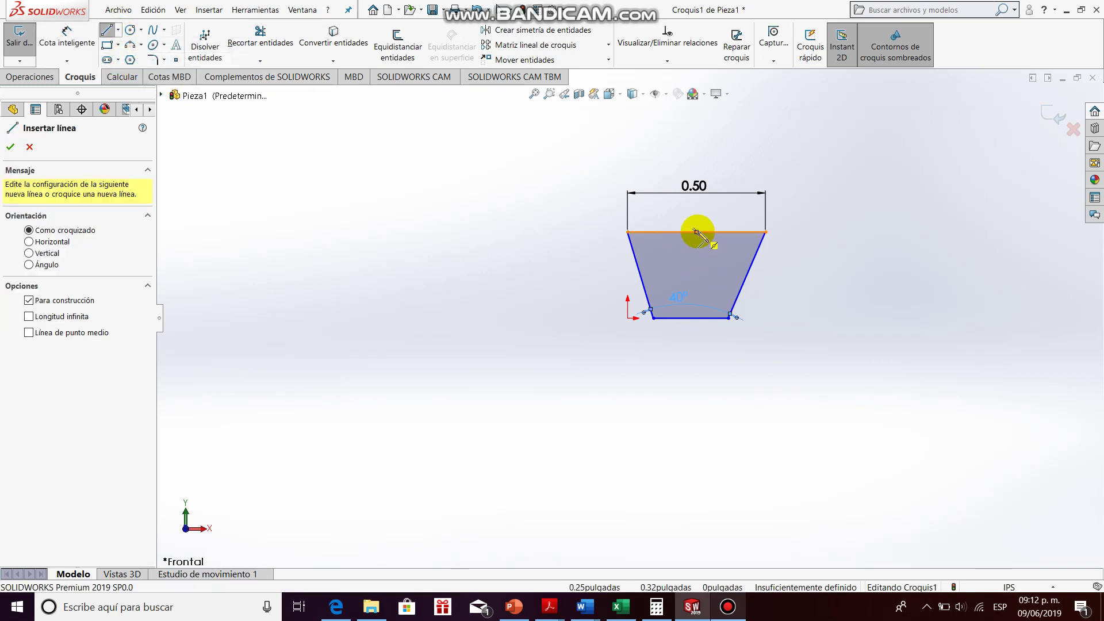
click(697, 231)
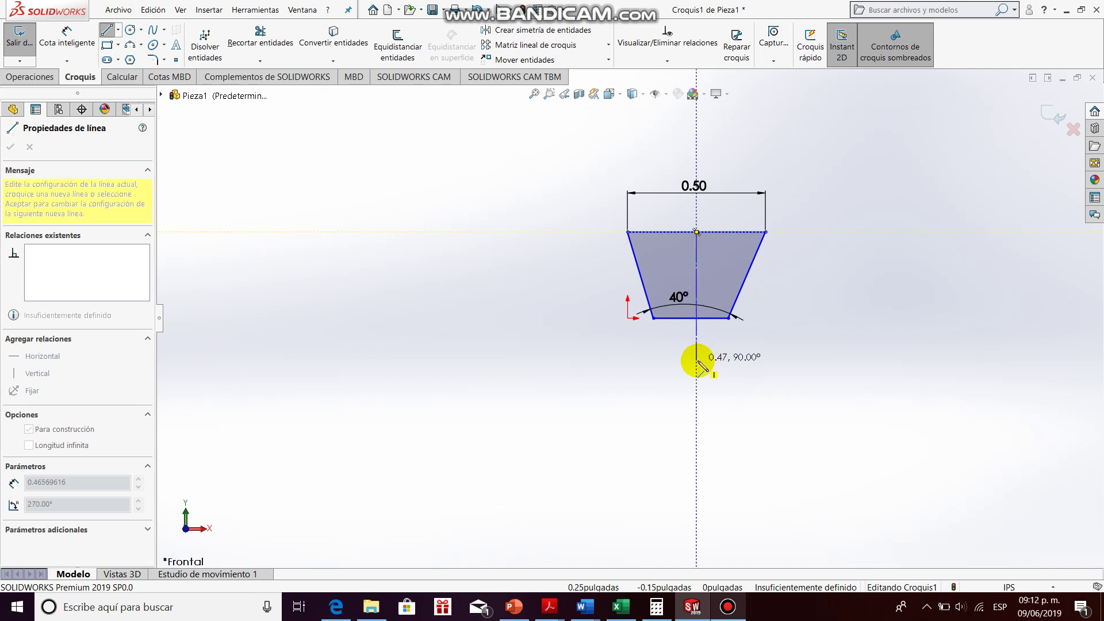
click(697, 361)
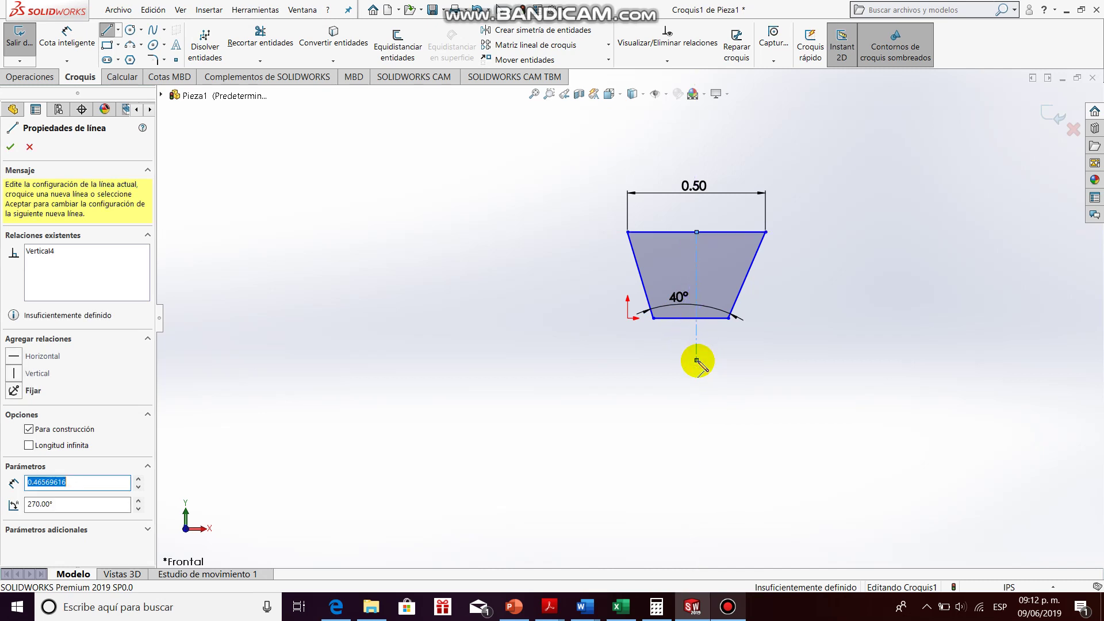
key(l)
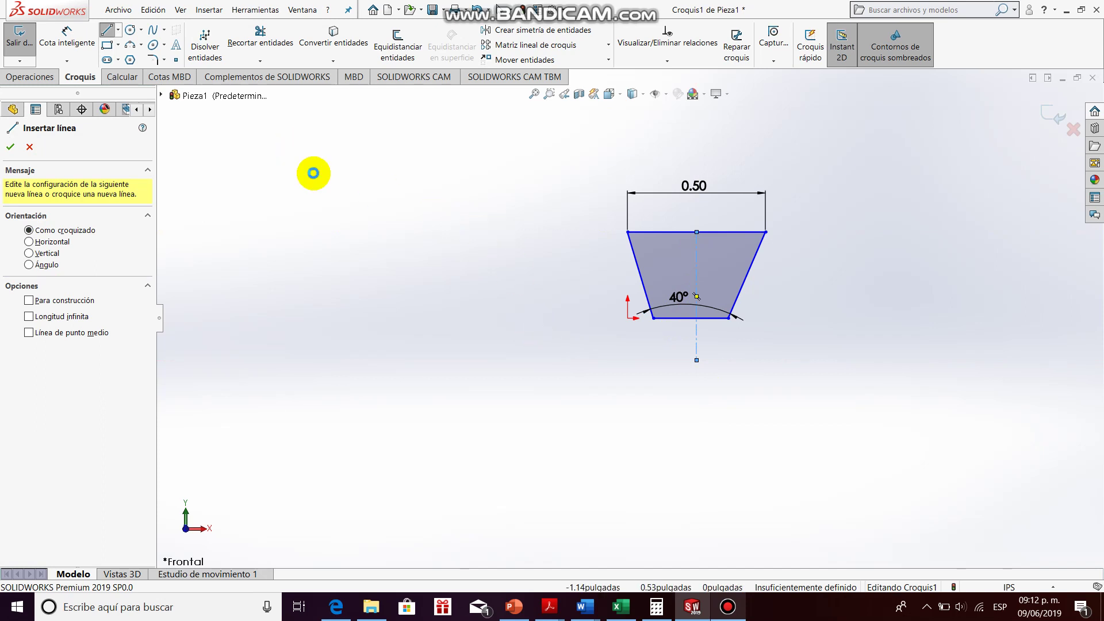
key(Escape)
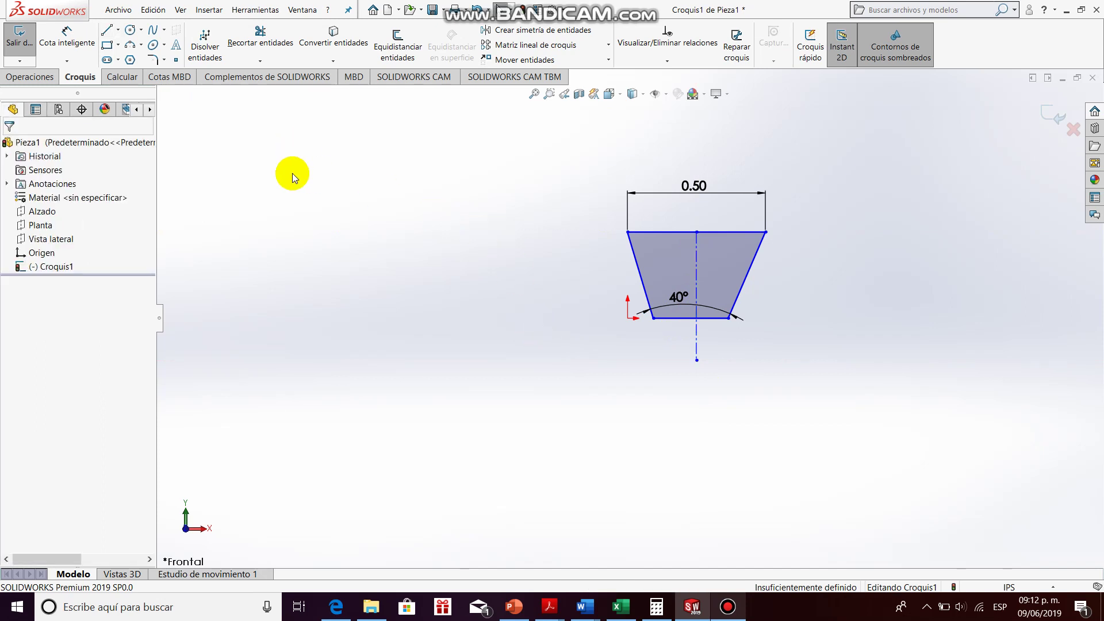
Make the trapezoid's two slanted sides symmetric about the vertical centerline.
click(639, 269)
ctrl+click(696, 269)
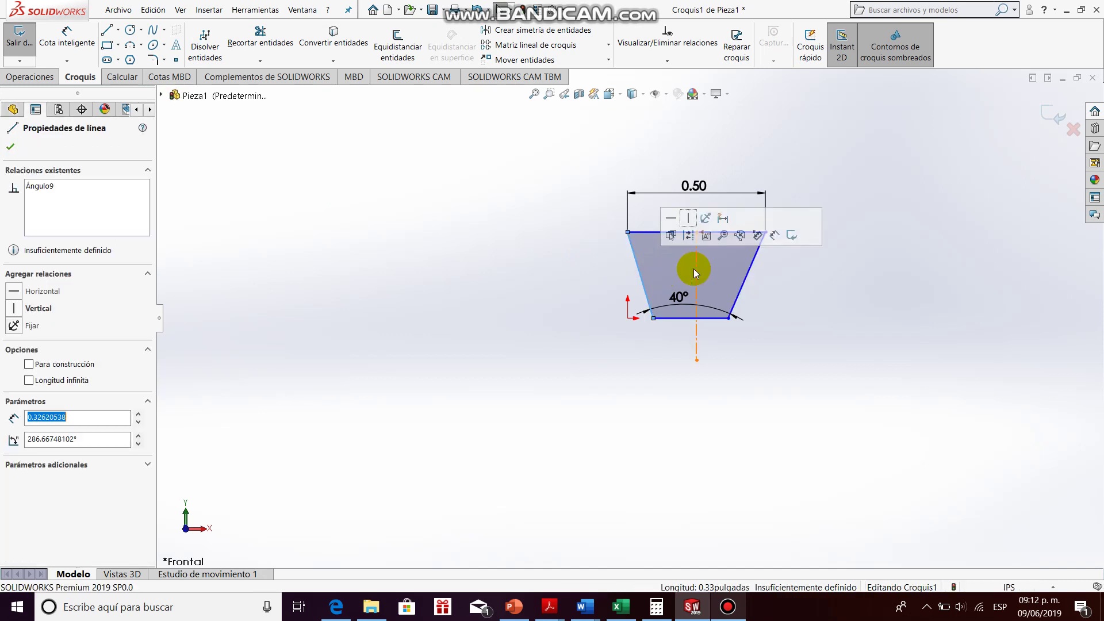
ctrl+click(752, 275)
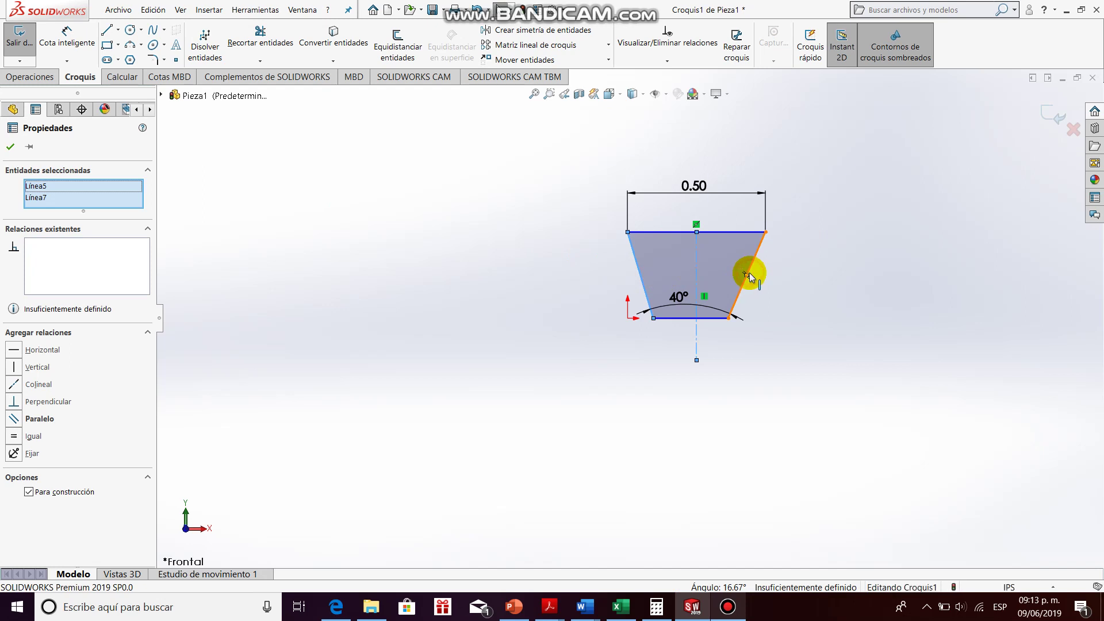
ctrl+click(750, 272)
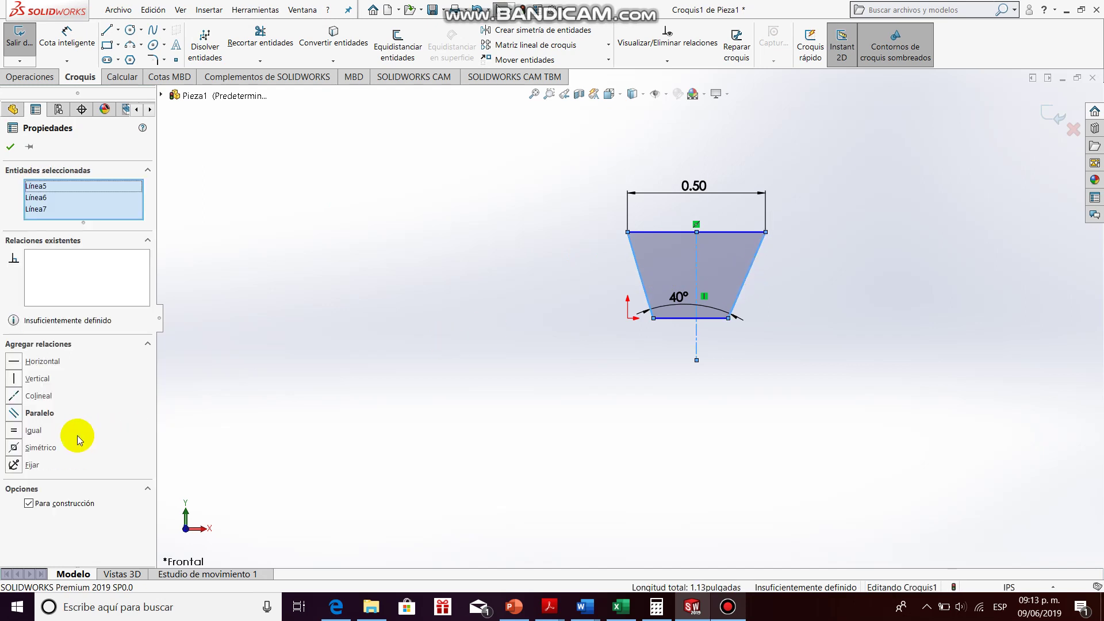
click(14, 448)
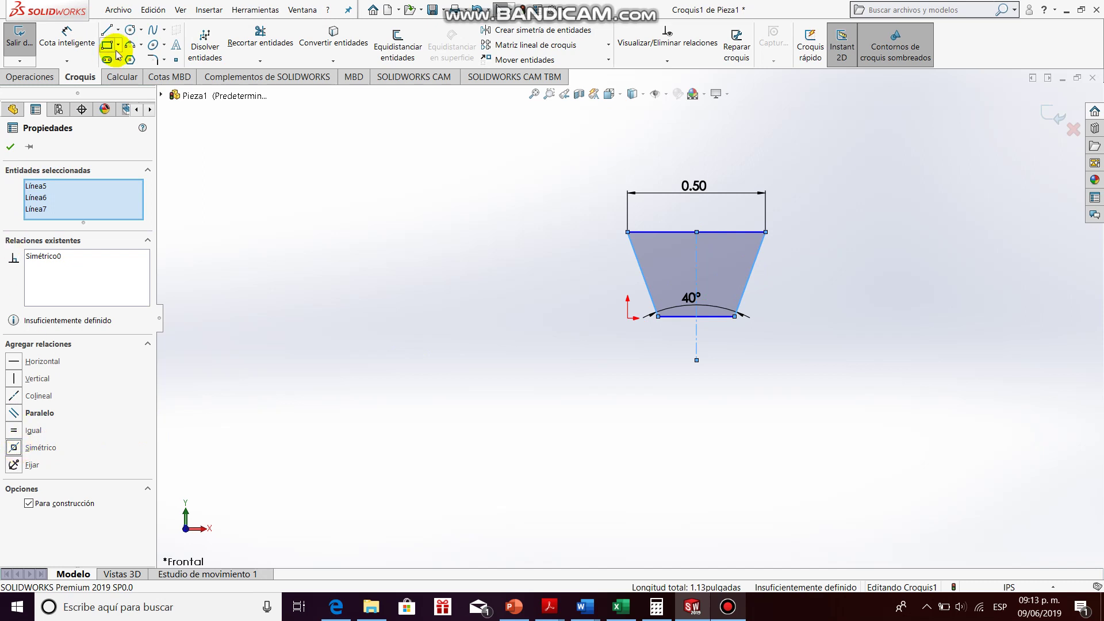
click(9, 150)
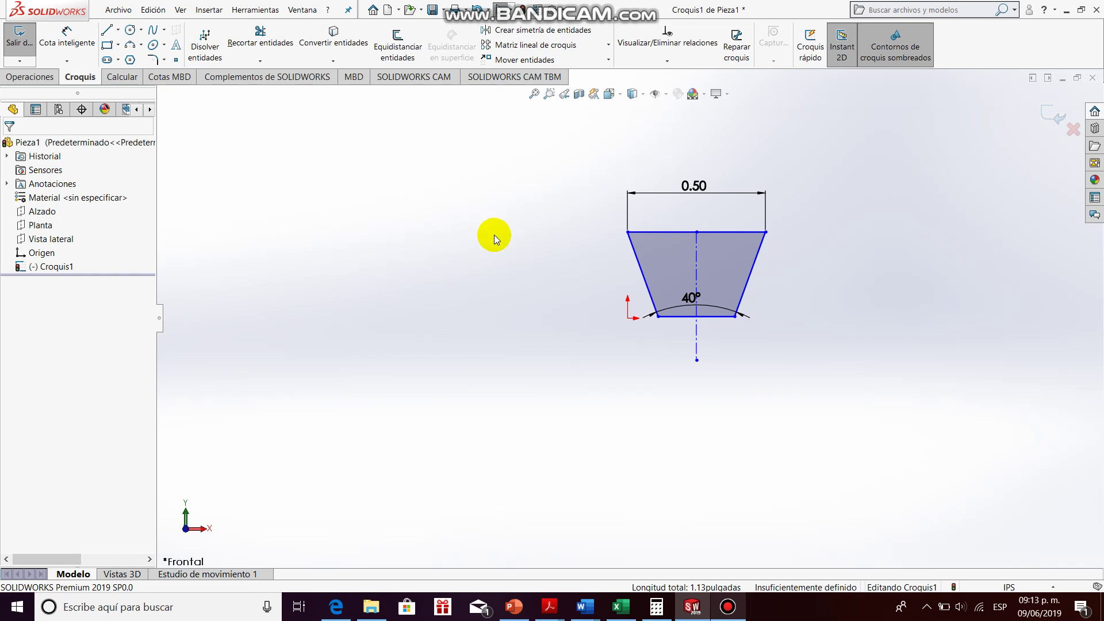
Add a coincident relation between the vertical centerline and the sketch origin.
click(696, 256)
ctrl+click(628, 318)
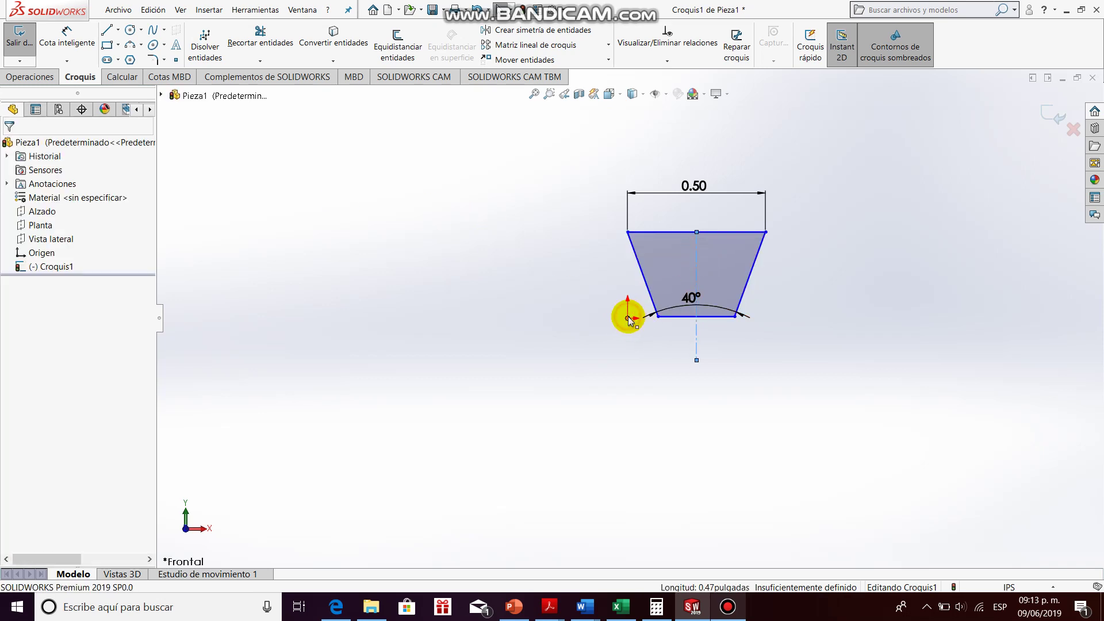
click(35, 366)
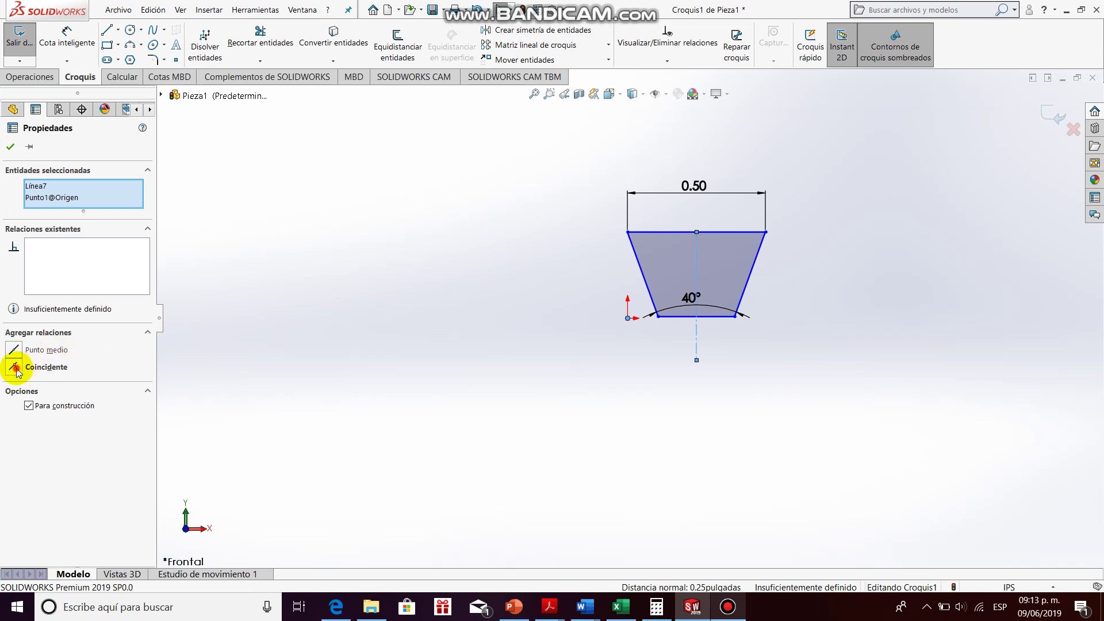
click(14, 366)
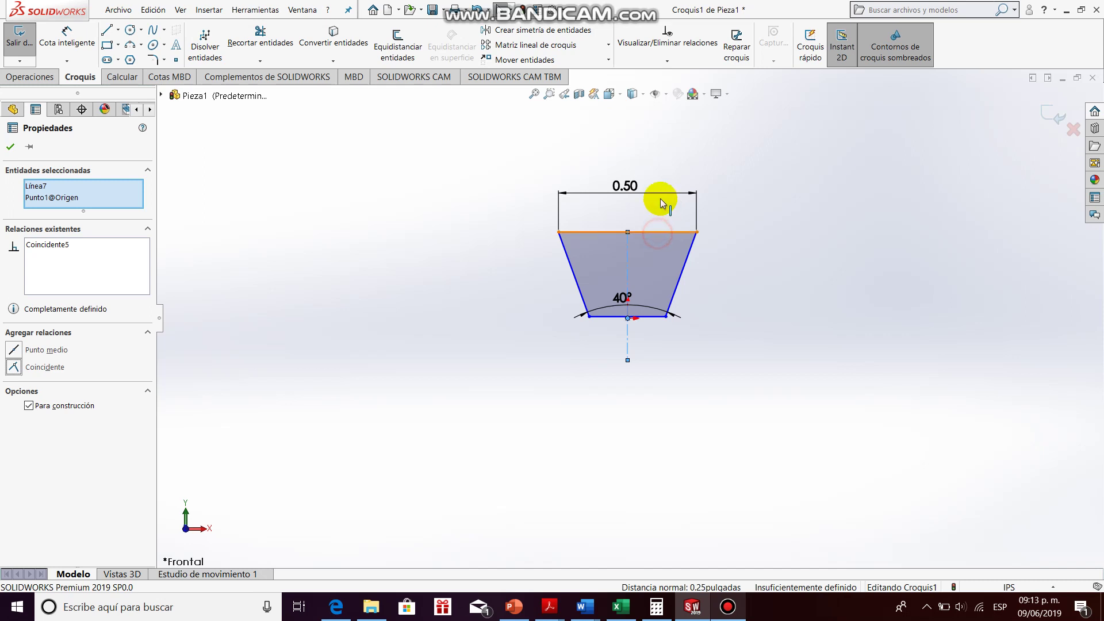
Shift the trapezoid's top edge slightly to test whether the section height is still free.
mouse_move(659, 232)
mouse_down()
mouse_move(657, 160)
mouse_move(646, 257)
mouse_move(648, 206)
mouse_move(638, 237)
mouse_up()
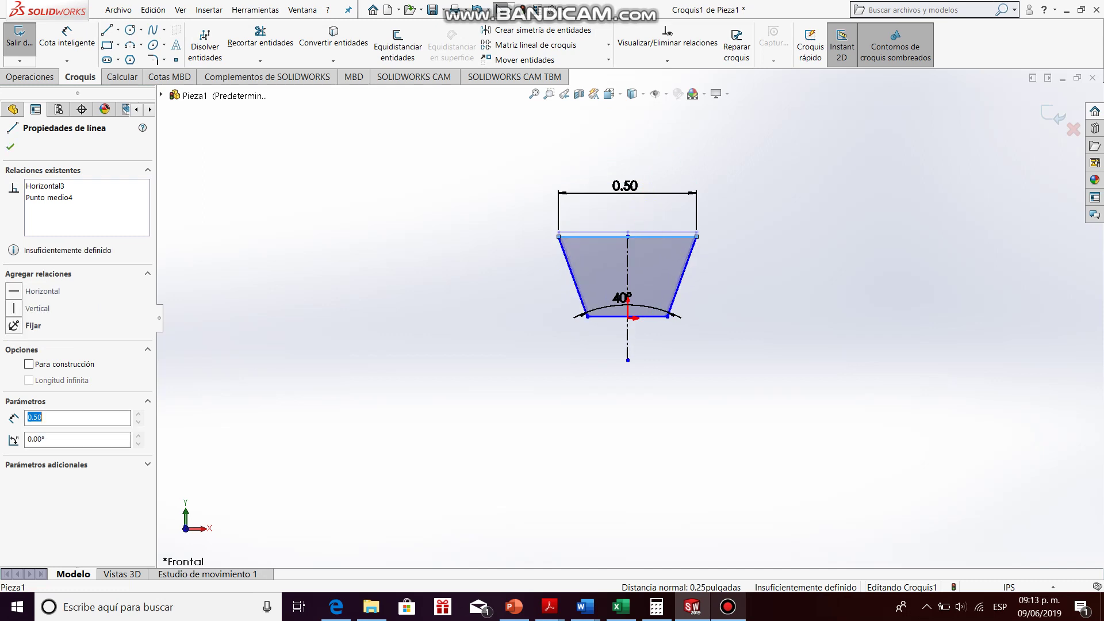
click(637, 237)
click(638, 236)
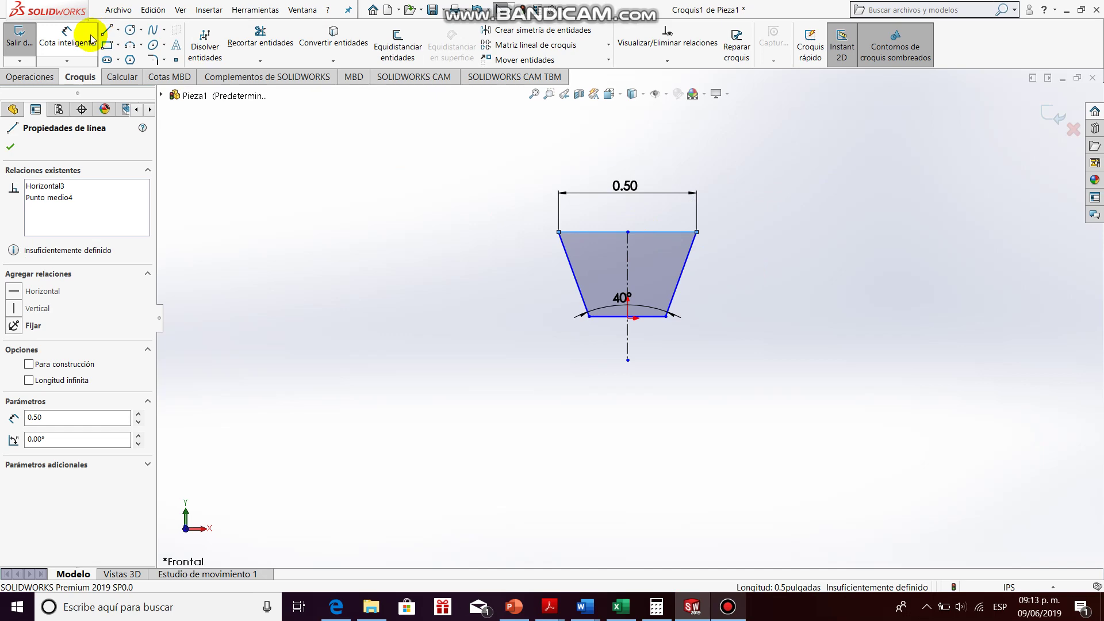
Consult the type A belt height in the Word document and dimension the distance between the trapezoid's parallel edges as 5/16 in.
key(alt+Tab)
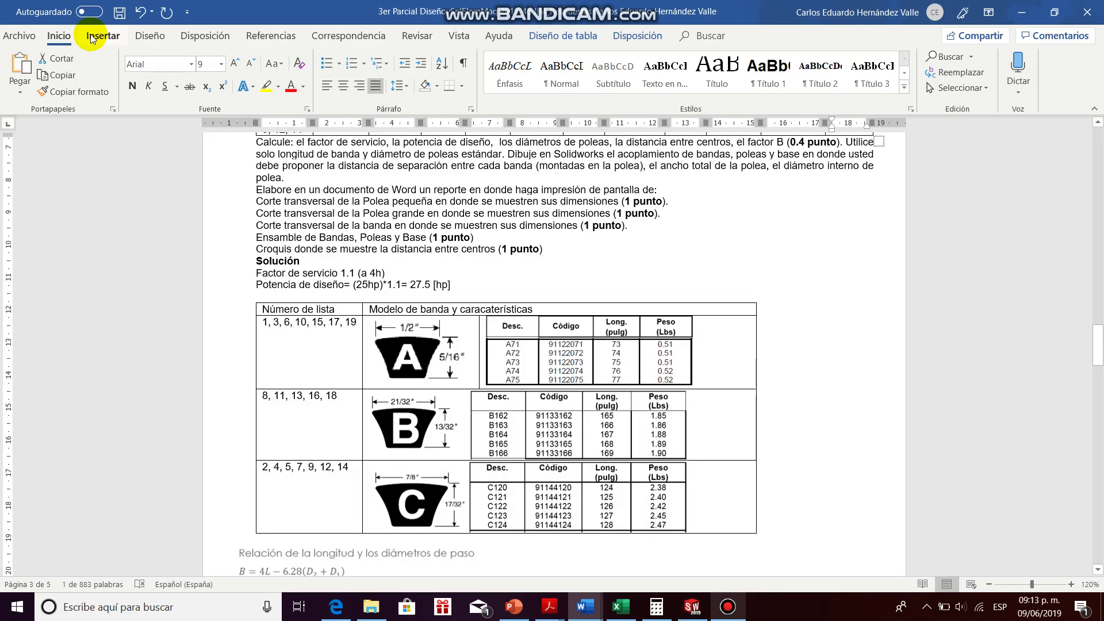
key(alt+Tab)
click(67, 37)
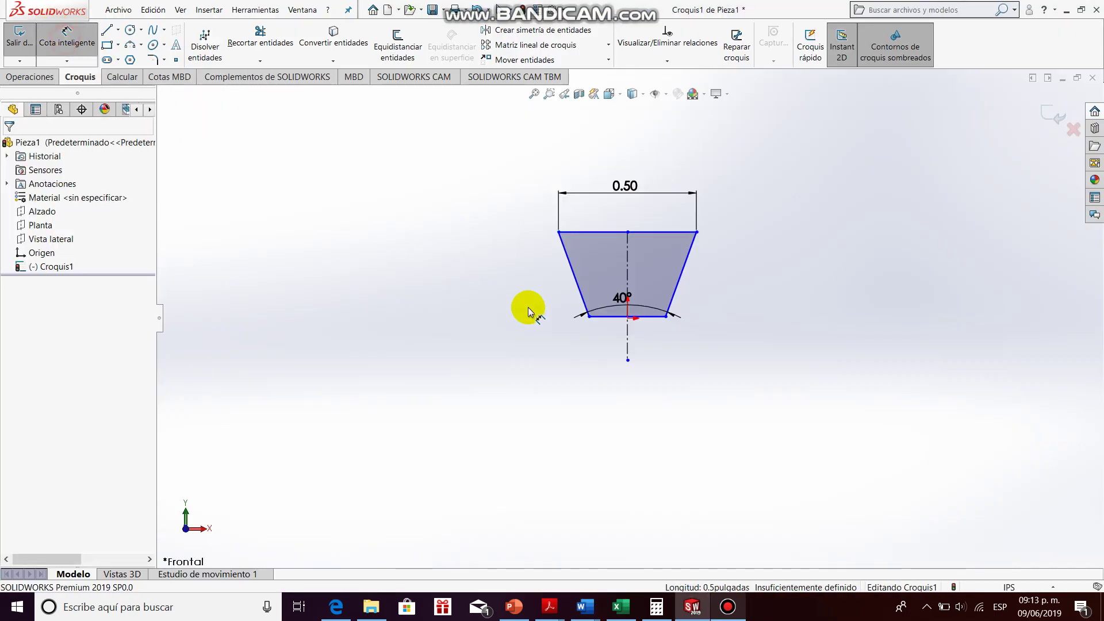
click(585, 232)
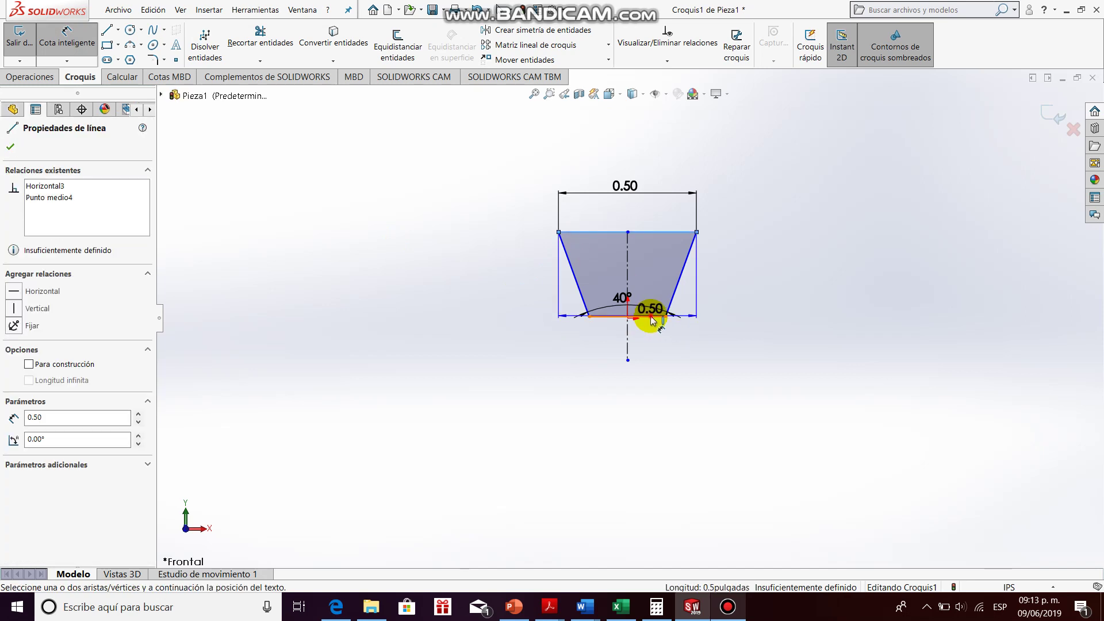
click(653, 317)
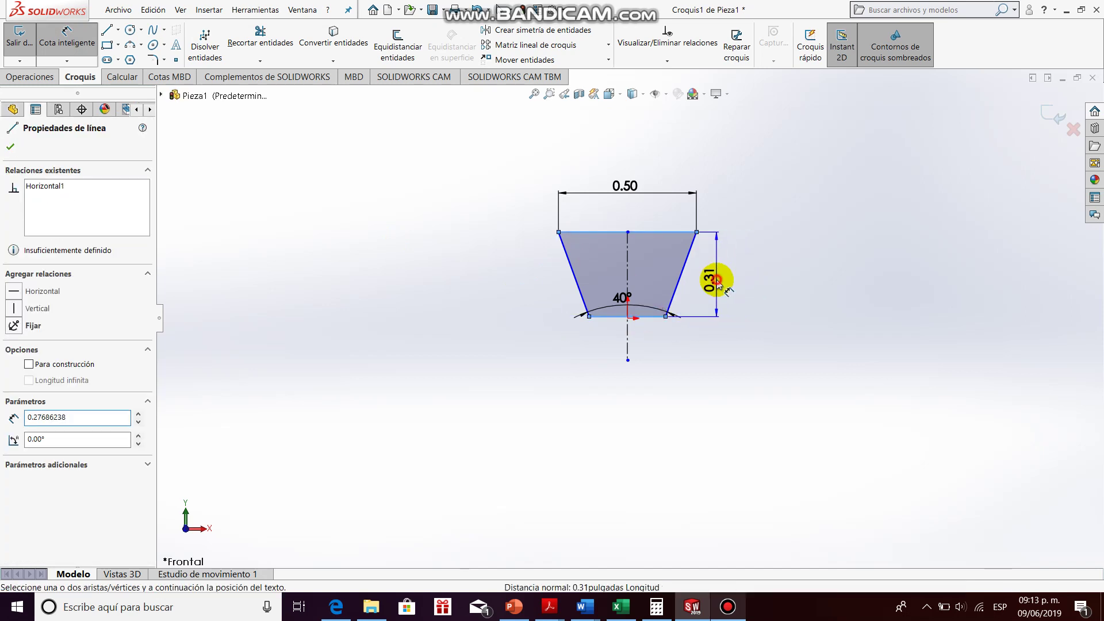
click(716, 281)
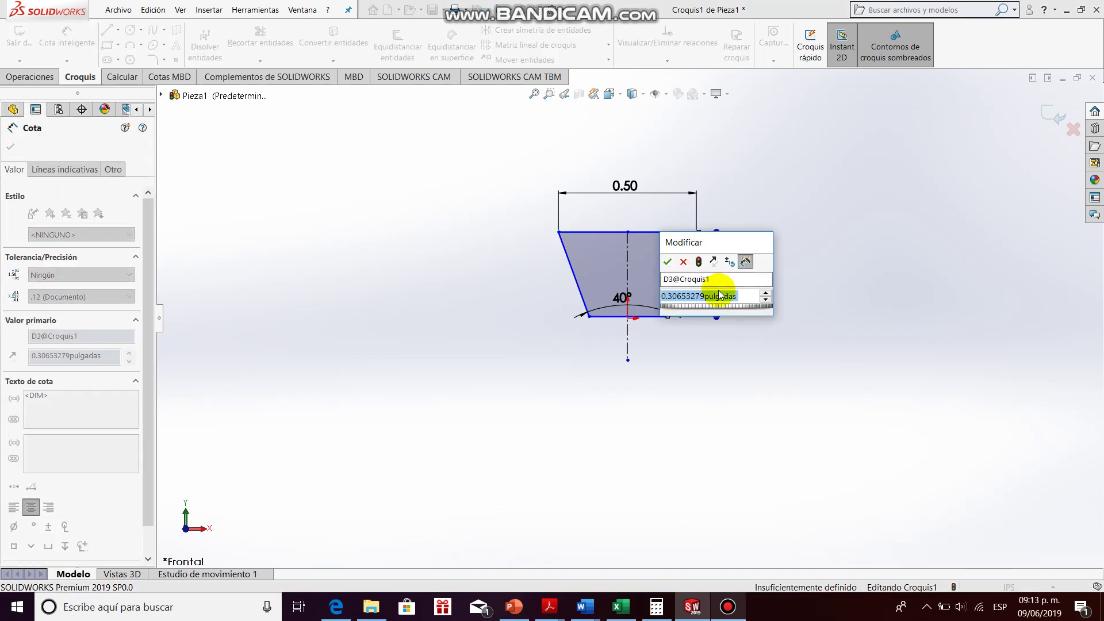
text(5.)
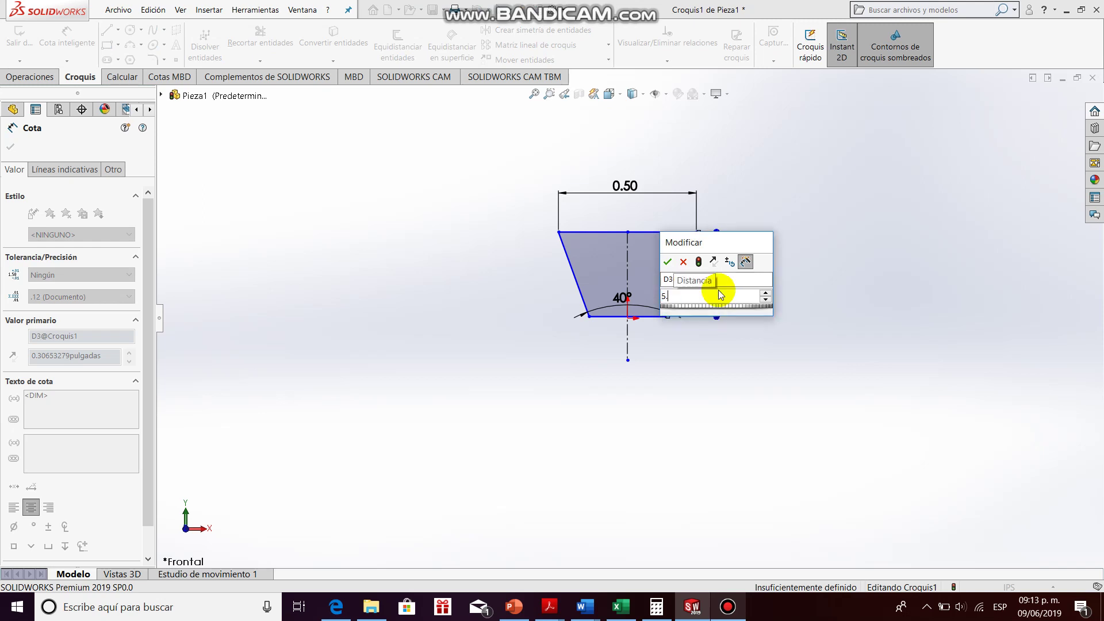
text(16)
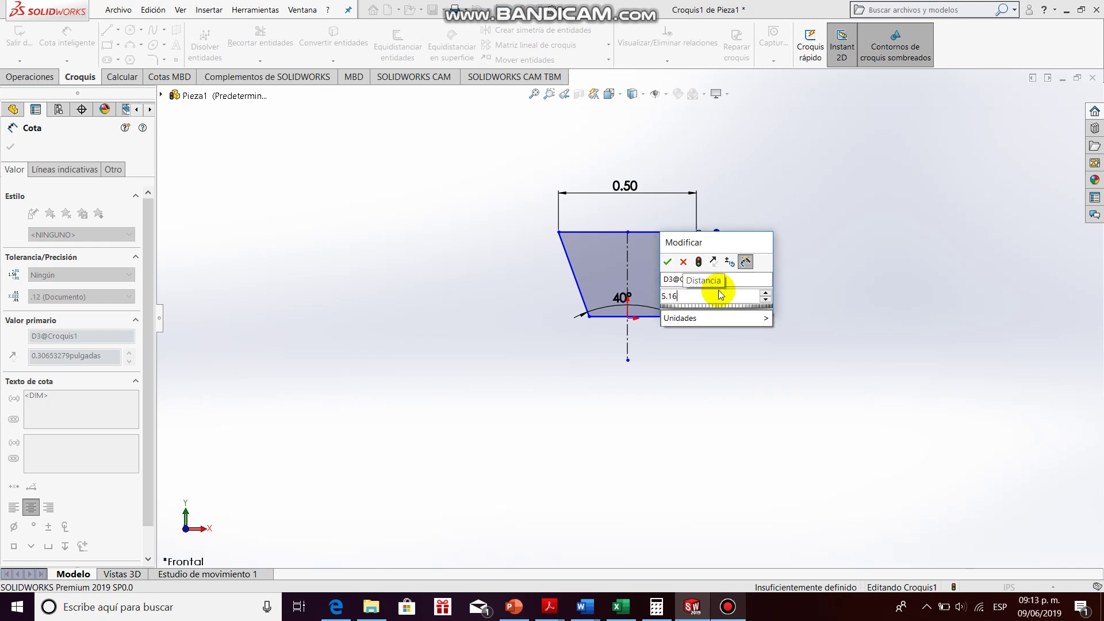
key(BackSpace)
key(BackSpace)
key(BackSpace)
text(/16)
key(Return)
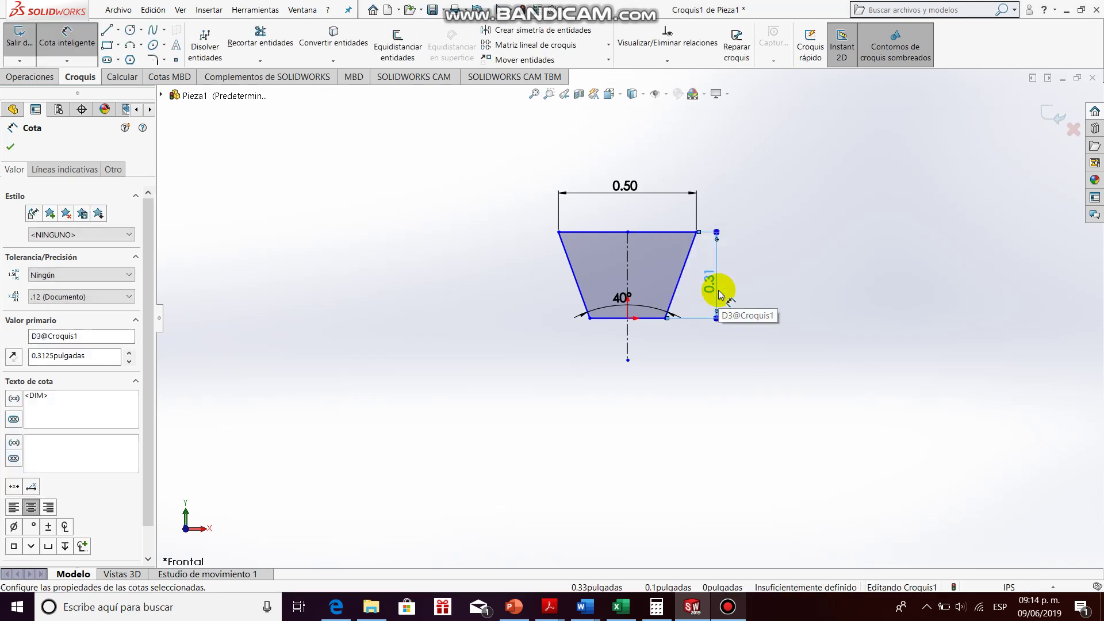
Leave dimensioning and shift the trapezoid's top edge slightly to test whether the section can still move vertically.
click(88, 44)
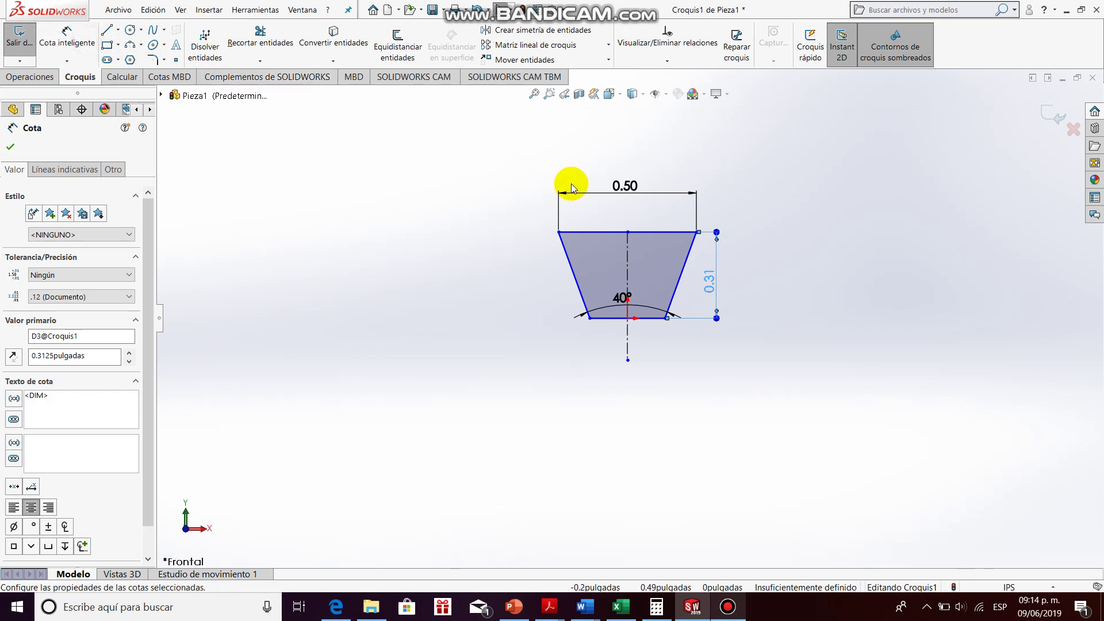
mouse_move(592, 231)
mouse_down()
mouse_move(592, 134)
mouse_move(599, 339)
mouse_move(607, 217)
mouse_move(605, 178)
mouse_move(601, 378)
mouse_move(616, 314)
mouse_move(604, 174)
mouse_move(604, 417)
mouse_move(604, 192)
mouse_move(584, 434)
mouse_move(602, 196)
mouse_move(585, 370)
mouse_move(585, 191)
mouse_move(579, 469)
mouse_move(584, 175)
mouse_move(572, 301)
mouse_move(574, 214)
mouse_move(575, 237)
mouse_up()
click(603, 233)
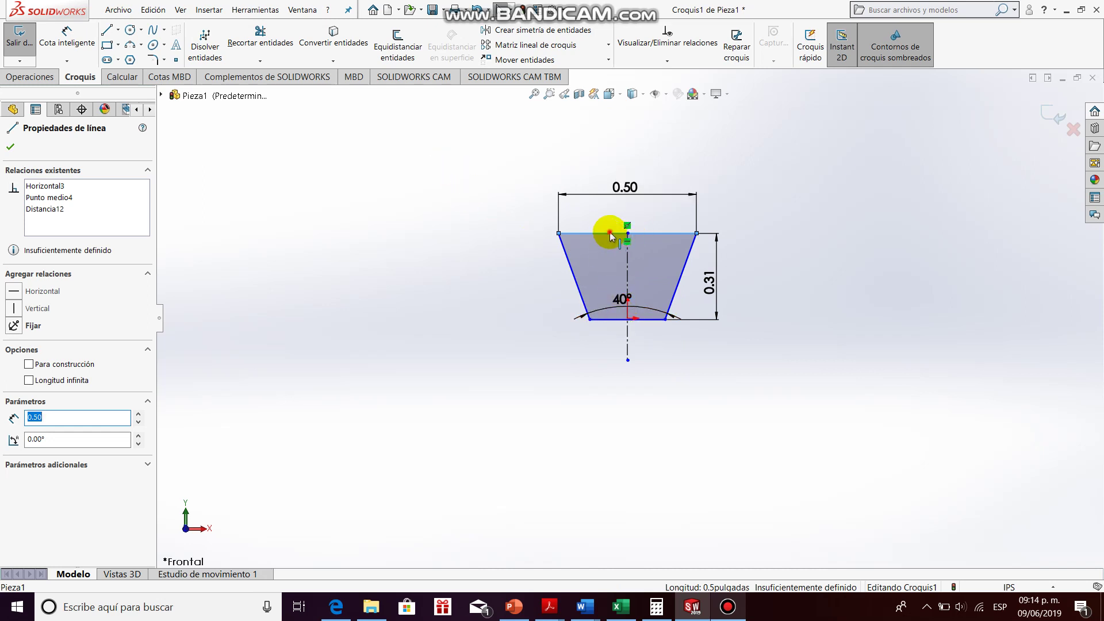
Lower the trapezoid so the origin lies inside it, and dimension the distance from the origin to its top edge as 0.1 in.
drag(610, 233, 598, 293)
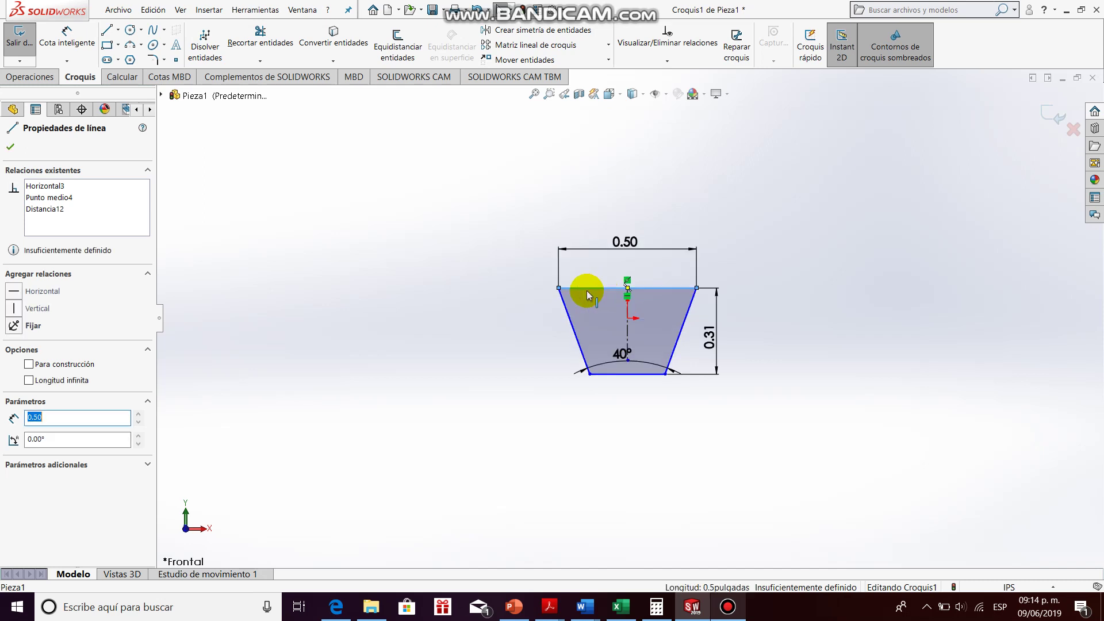
click(324, 273)
click(67, 36)
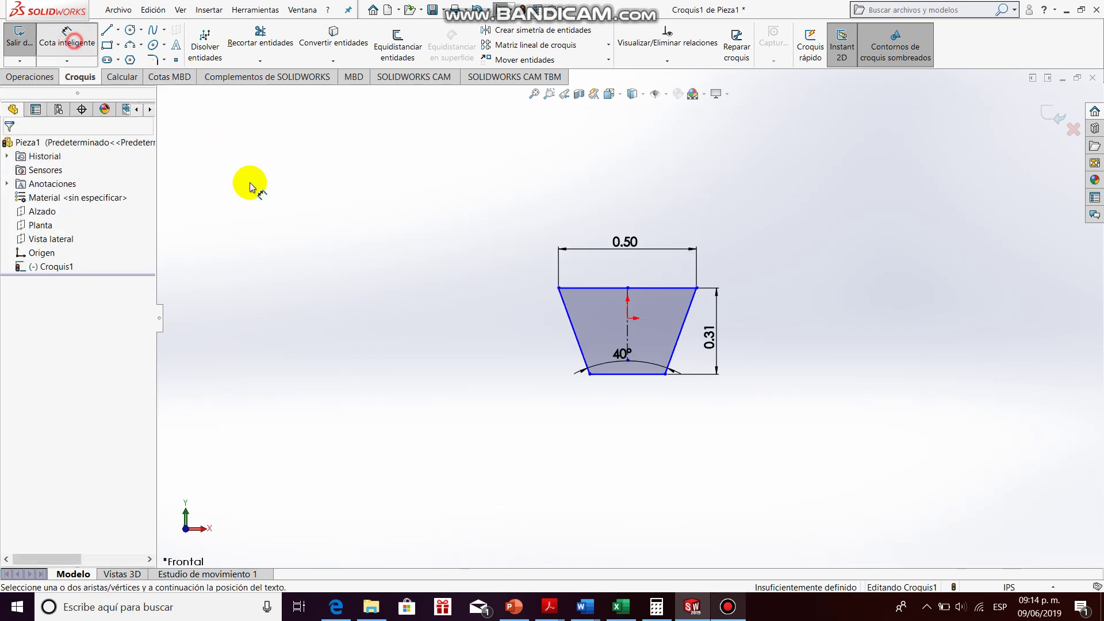
click(628, 318)
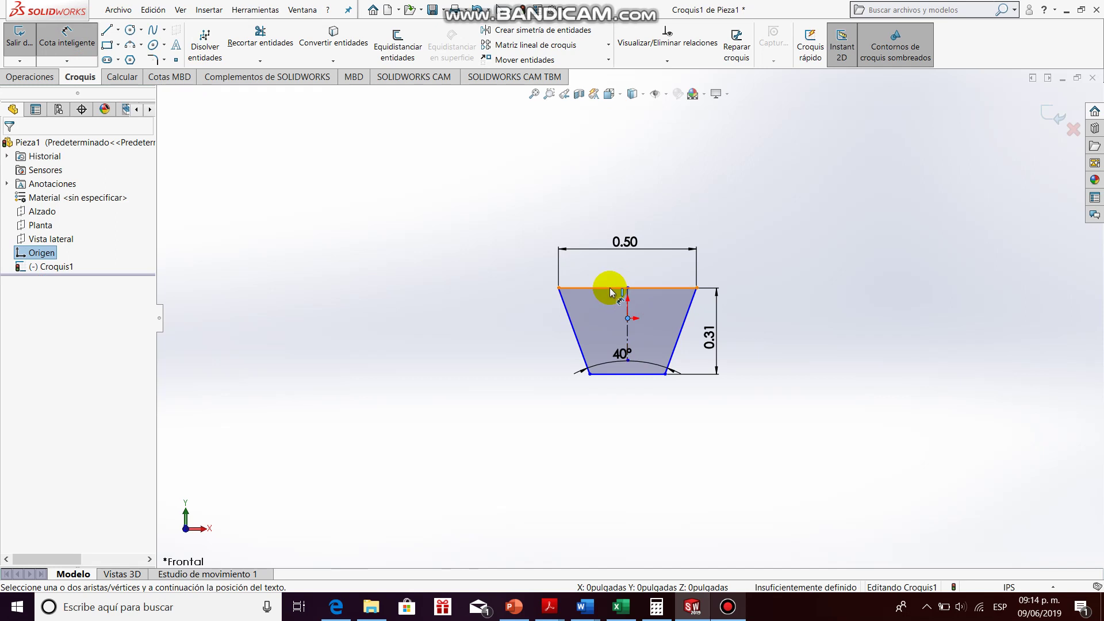
click(611, 292)
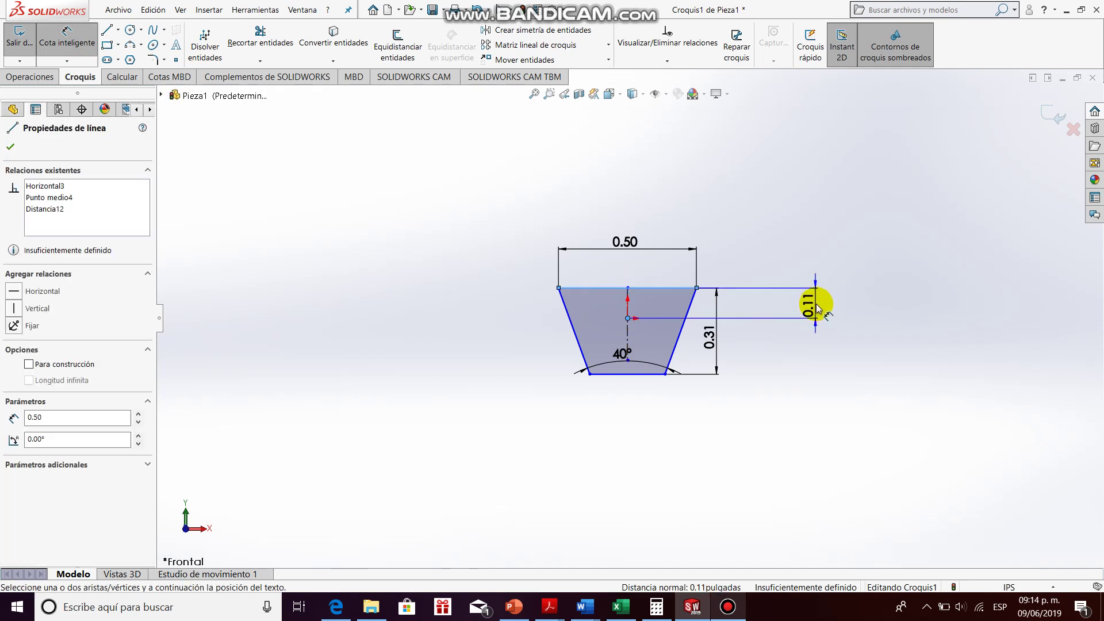
click(816, 304)
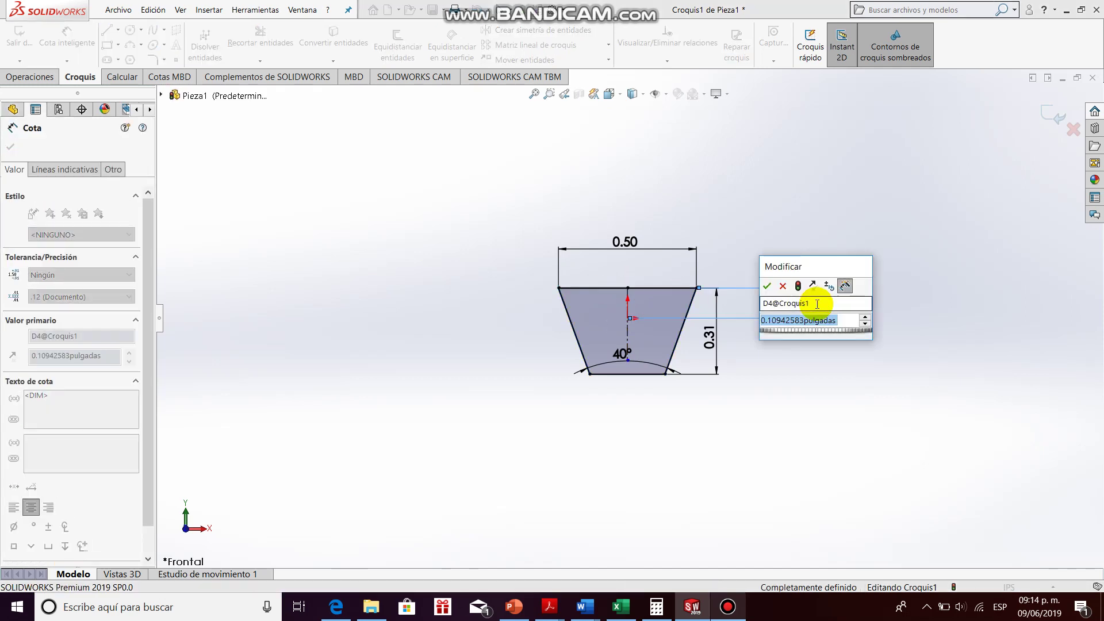
text(0.1)
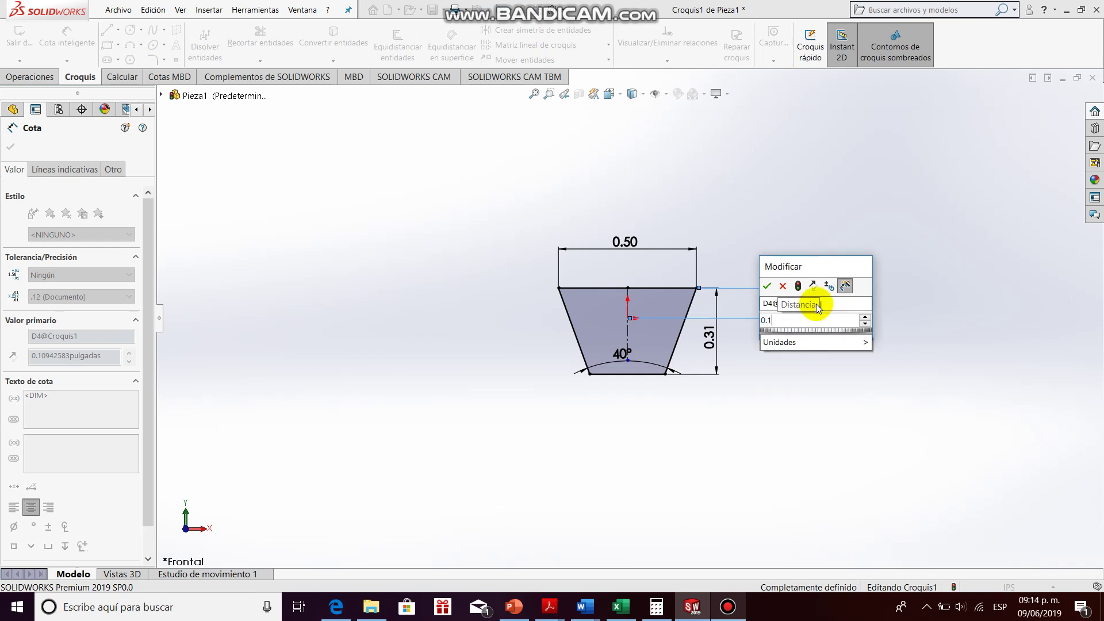
key(Return)
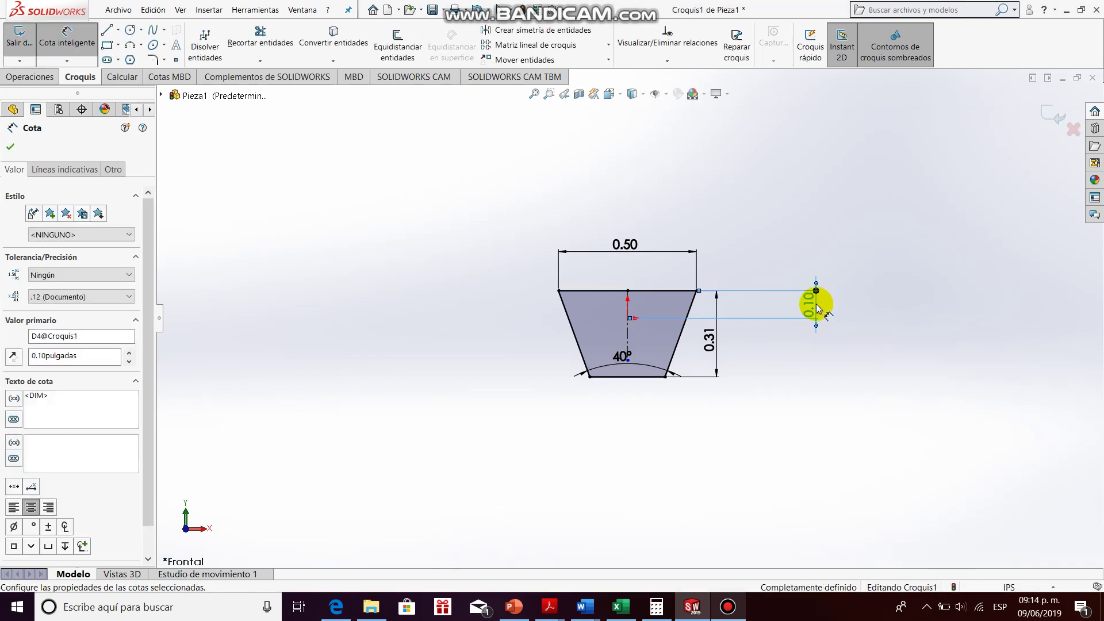